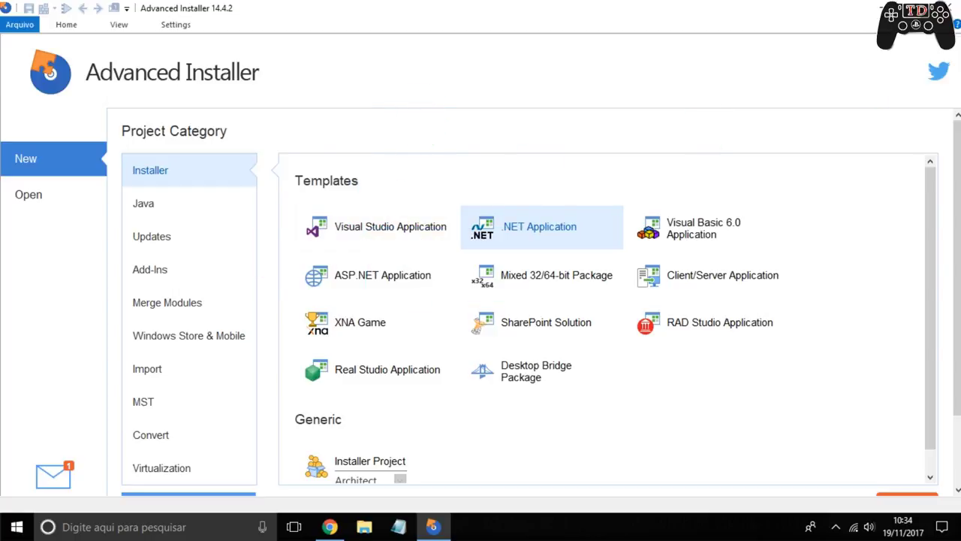
# - Inspect the contents of the Entrada and Saida desktop folders, then return to Advanced Installer
pyautogui.click(875, 9)
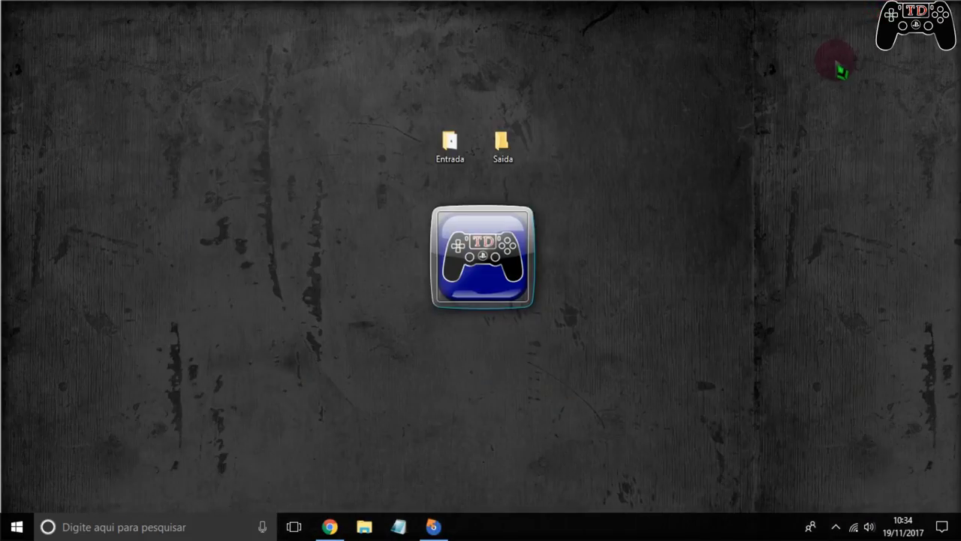
pyautogui.doubleClick(450, 139)
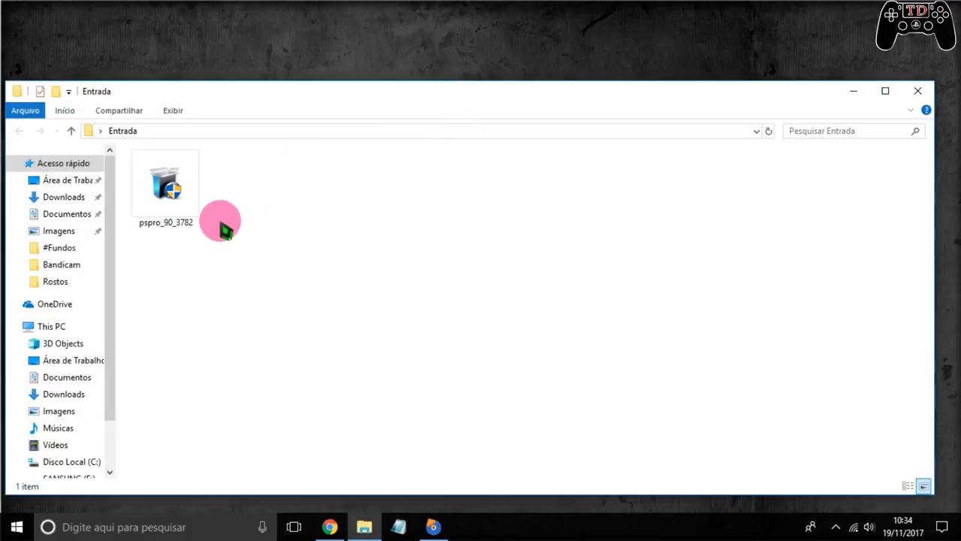
pyautogui.click(186, 197)
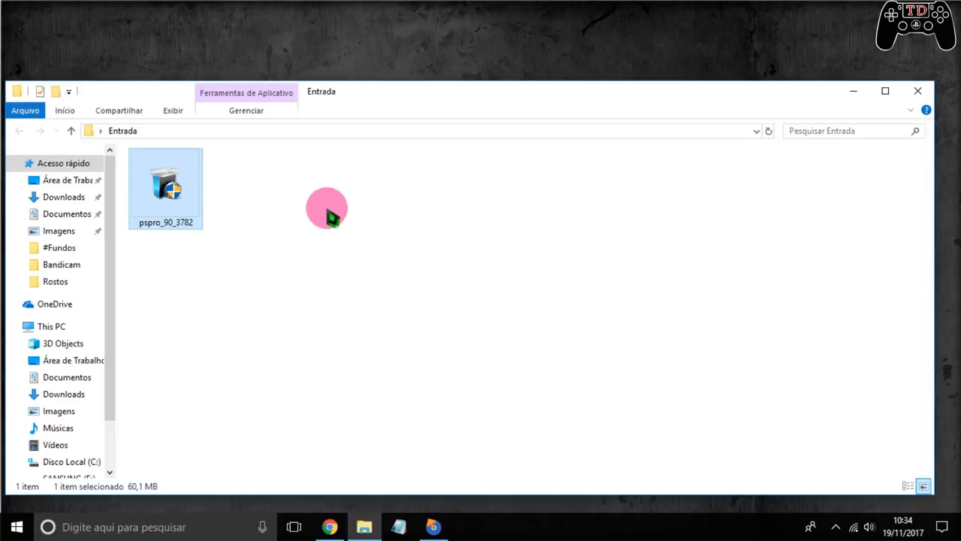
pyautogui.click(917, 91)
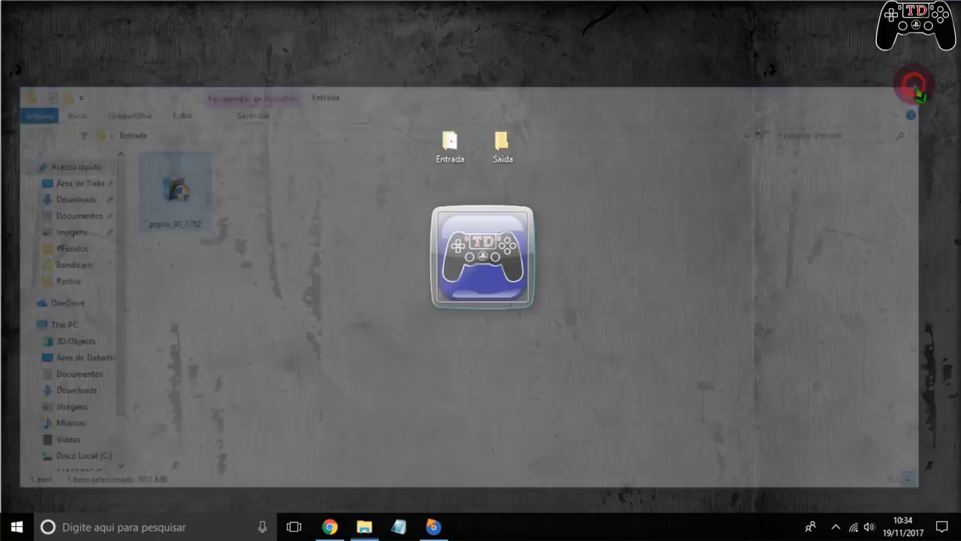
pyautogui.doubleClick(498, 151)
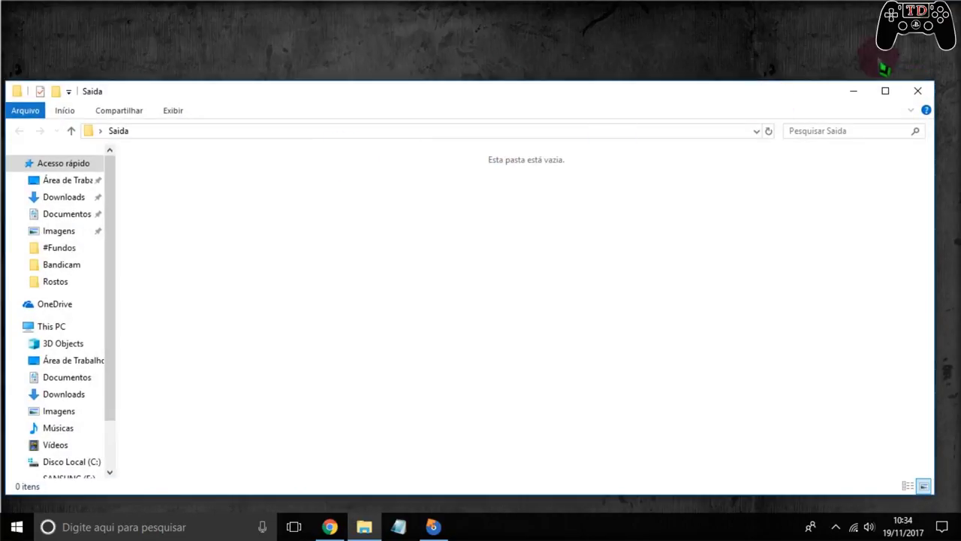
pyautogui.click(917, 91)
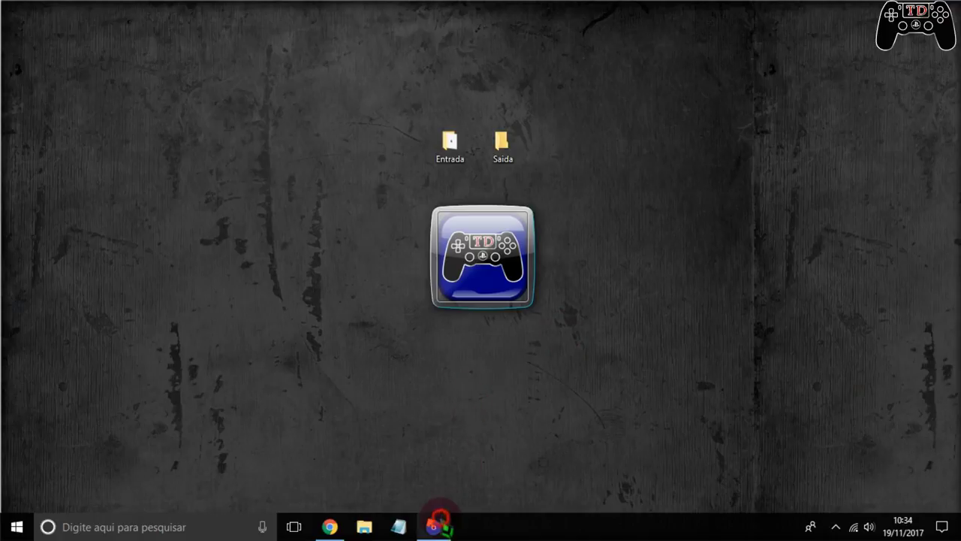
pyautogui.click(438, 521)
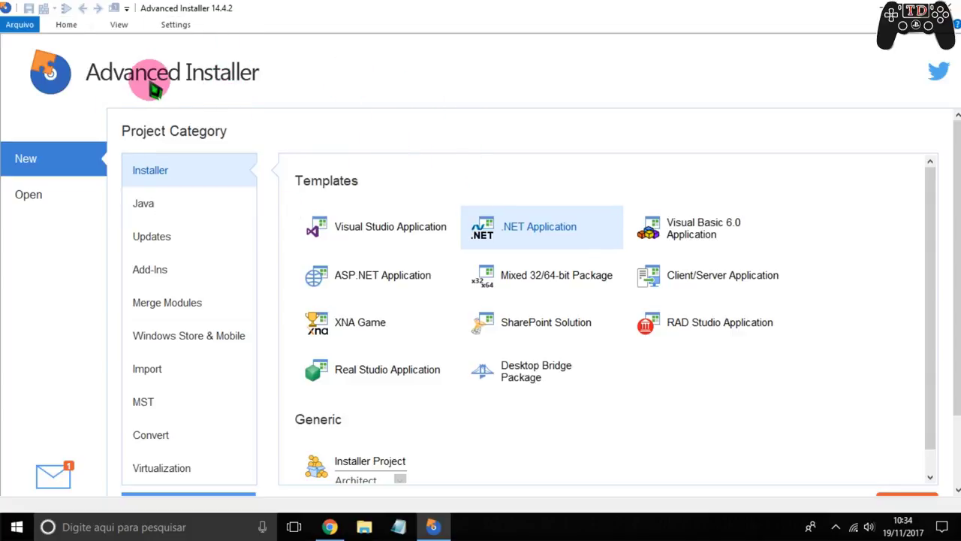
# - Start a Repackage Installation conversion without the Repackager Assistant, using the scenario that repackages an application on this computer
pyautogui.click(150, 439)
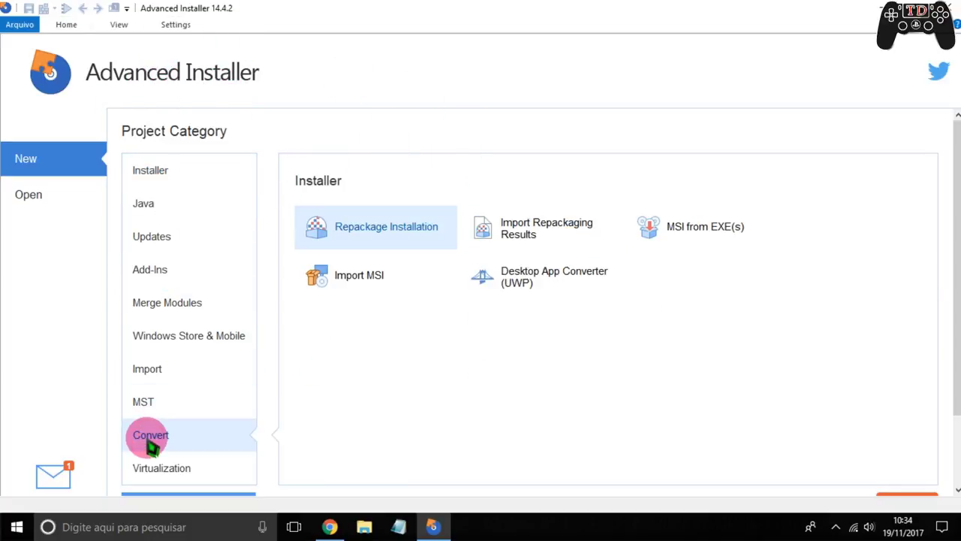
pyautogui.click(377, 235)
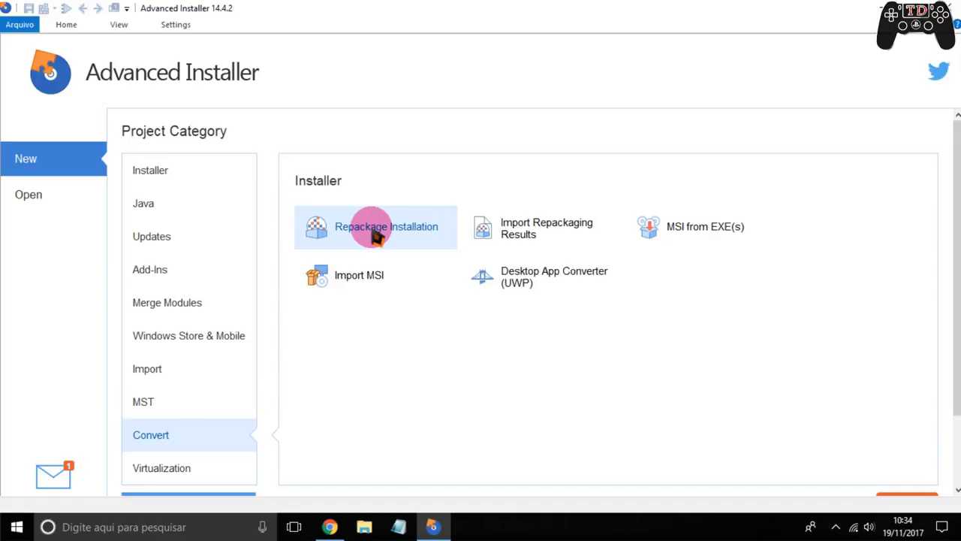
pyautogui.doubleClick(377, 234)
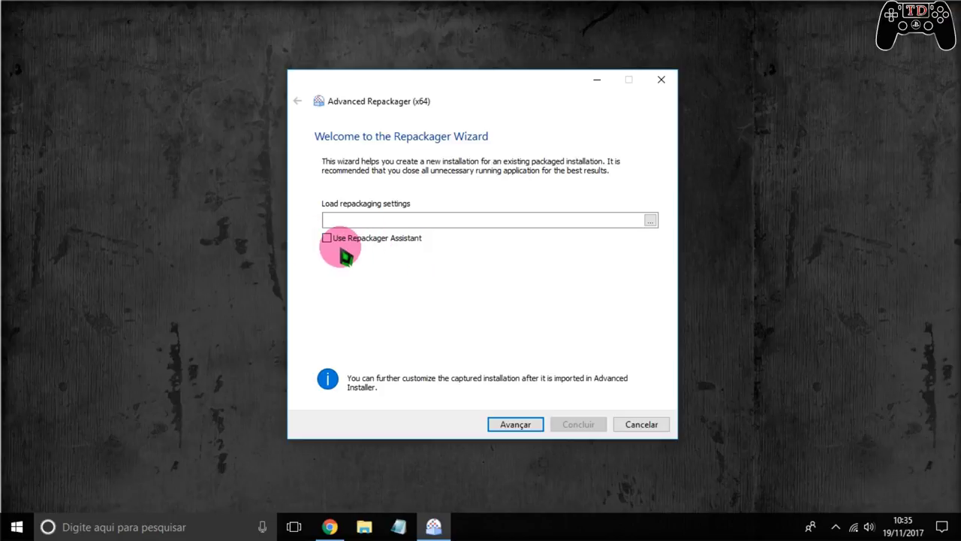
pyautogui.click(518, 424)
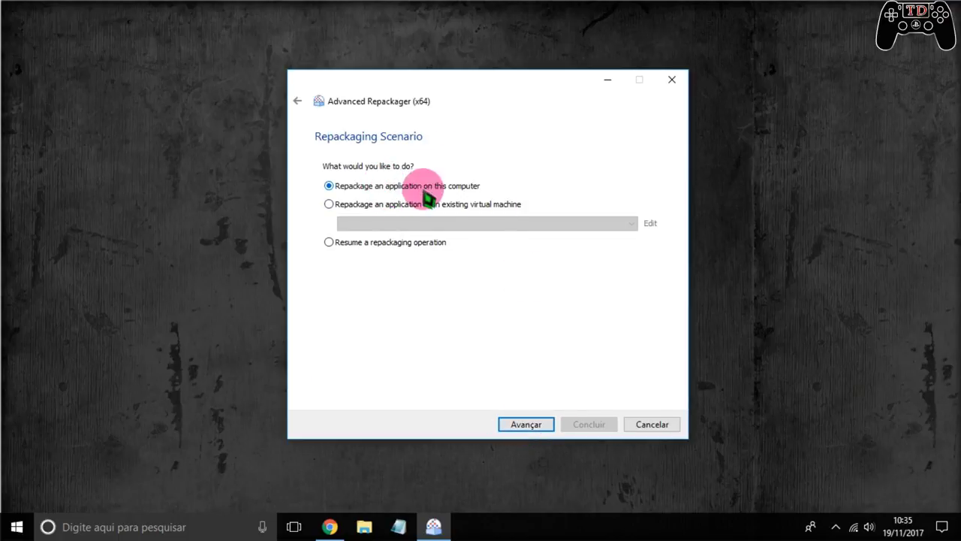
pyautogui.click(527, 425)
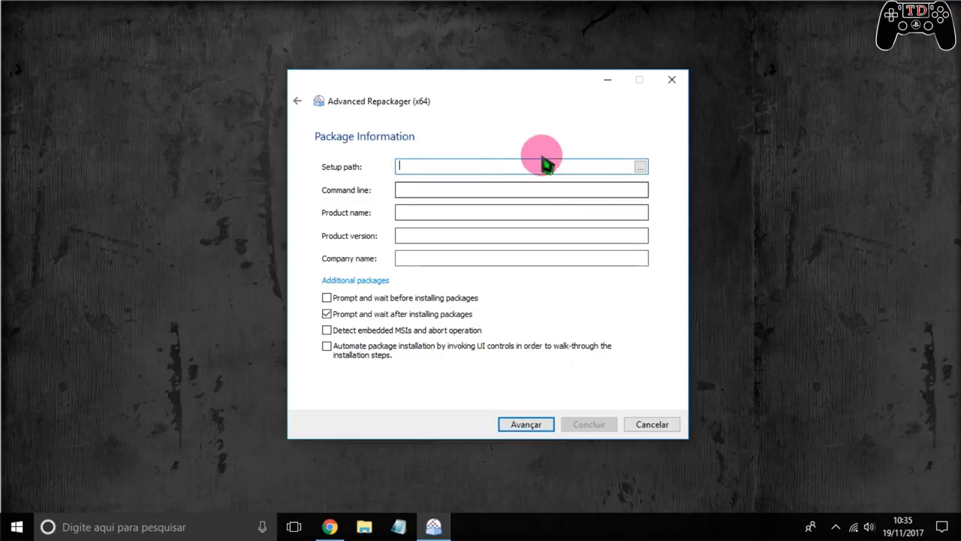
# - Set the setup path to pspro_90_3782.exe in the desktop's Entrada folder
pyautogui.click(640, 167)
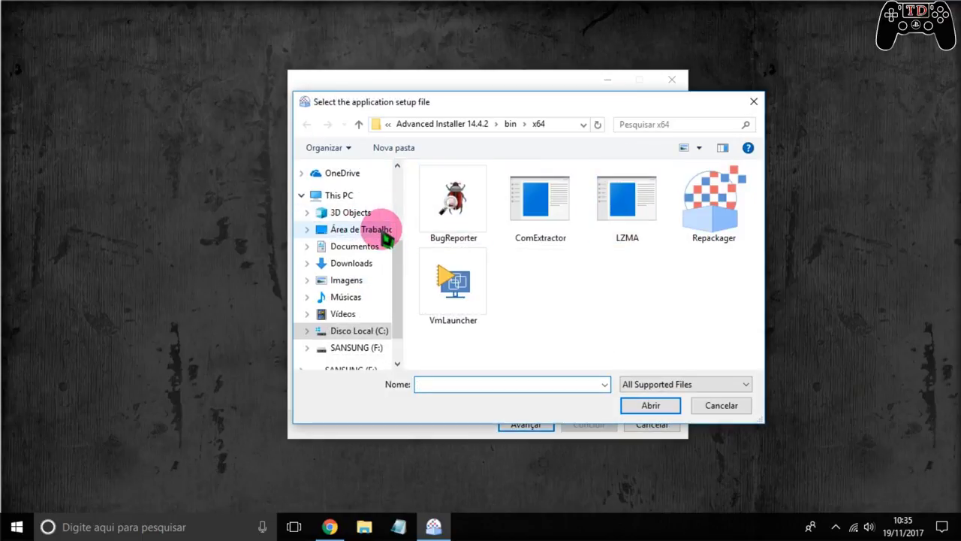
pyautogui.click(386, 236)
pyautogui.click(455, 209)
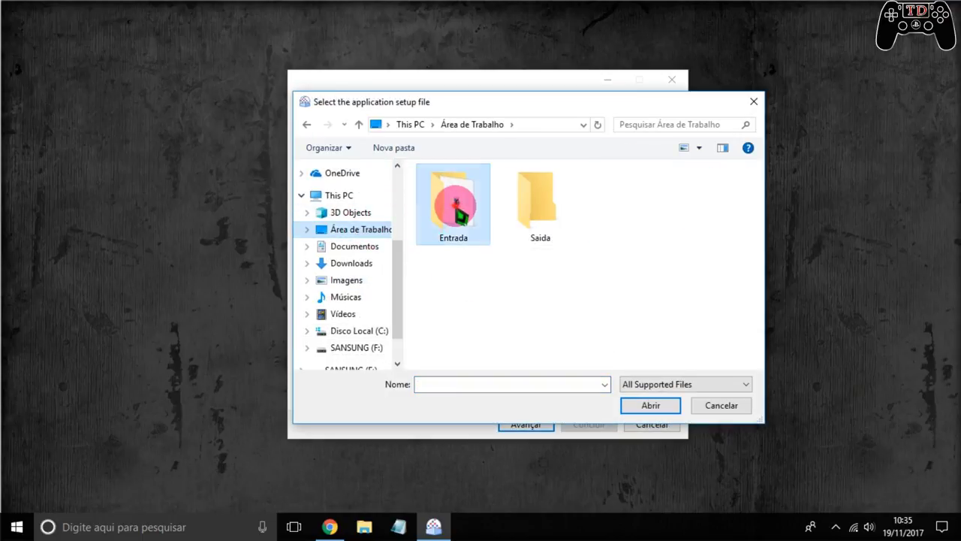
pyautogui.doubleClick(456, 208)
pyautogui.doubleClick(445, 197)
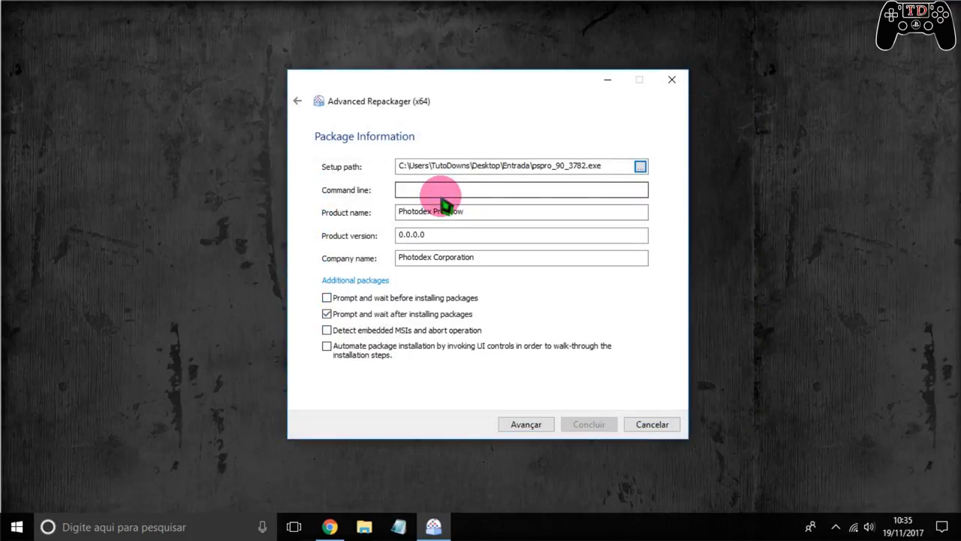
# - Set the product version to 9.0.0.0 and the company name to TutoDowns, and accept the package information
pyautogui.click(408, 239)
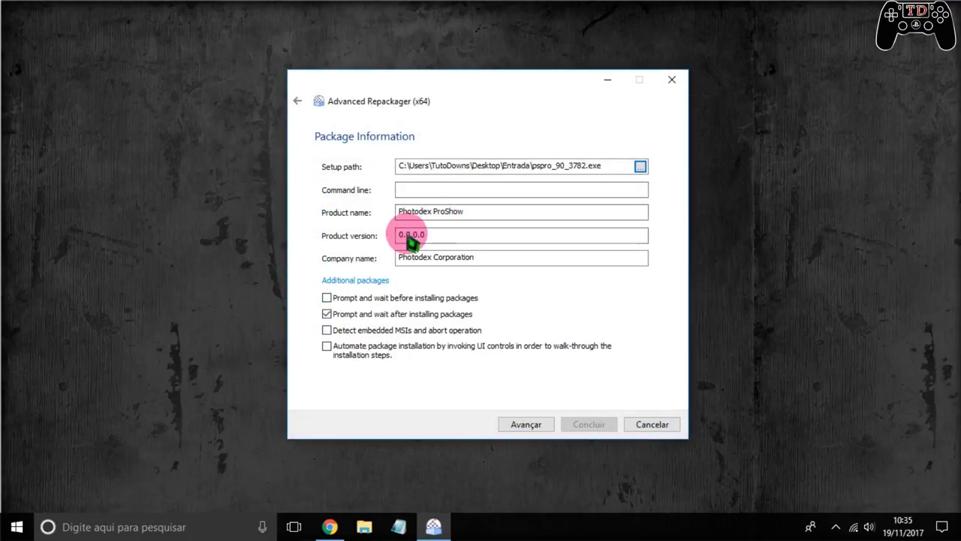
pyautogui.moveTo(404, 238); pyautogui.dragTo(400, 238)
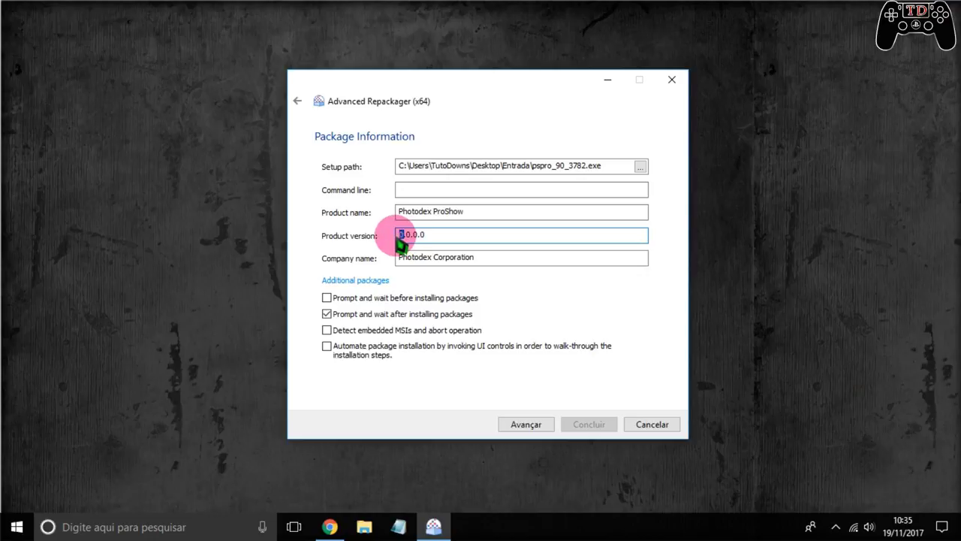
pyautogui.write('9')
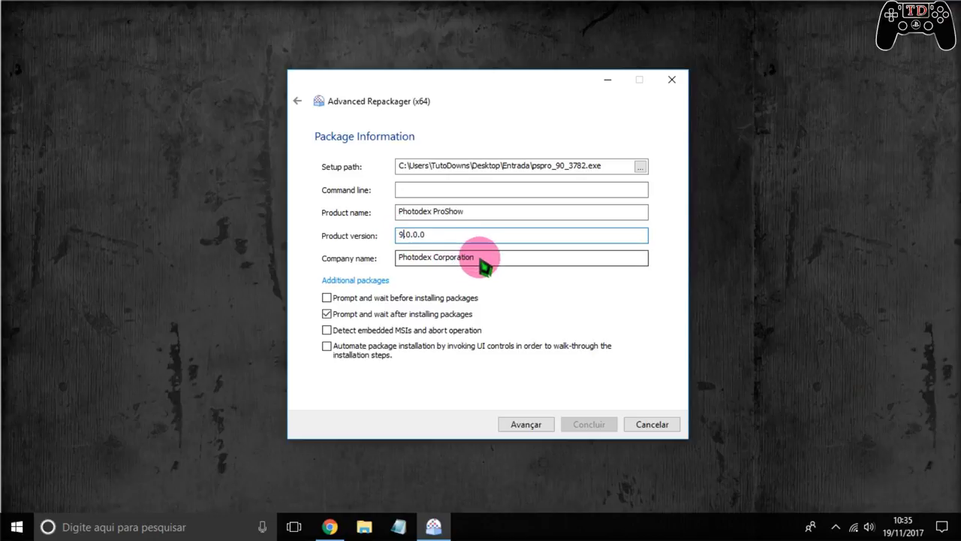
pyautogui.moveTo(480, 259); pyautogui.dragTo(393, 262)
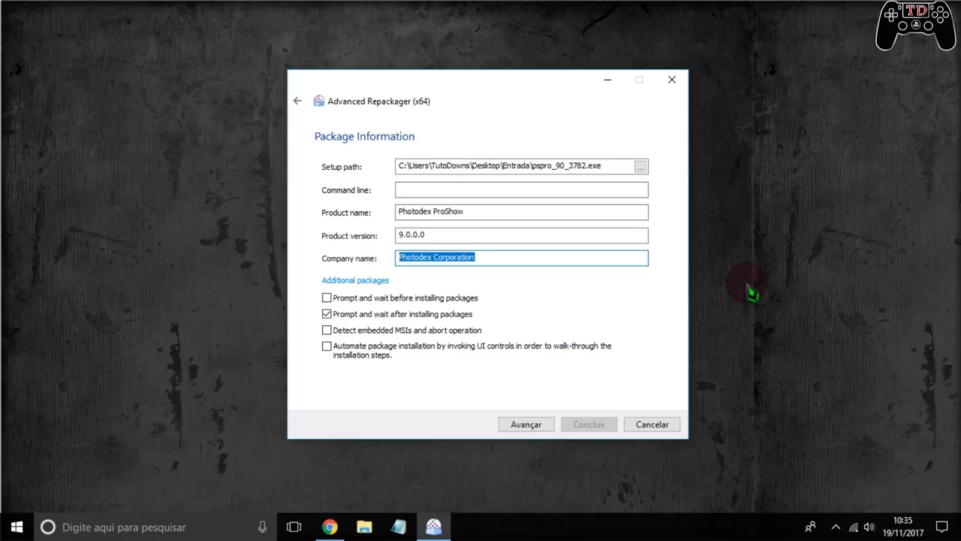
pyautogui.write('TutoDowns')
pyautogui.moveTo(470, 213); pyautogui.dragTo(401, 214)
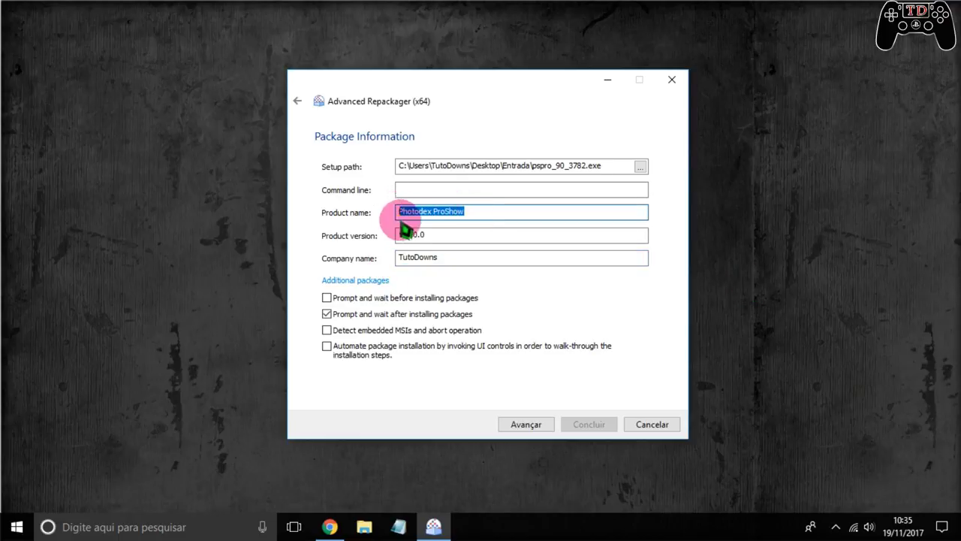
pyautogui.click(531, 425)
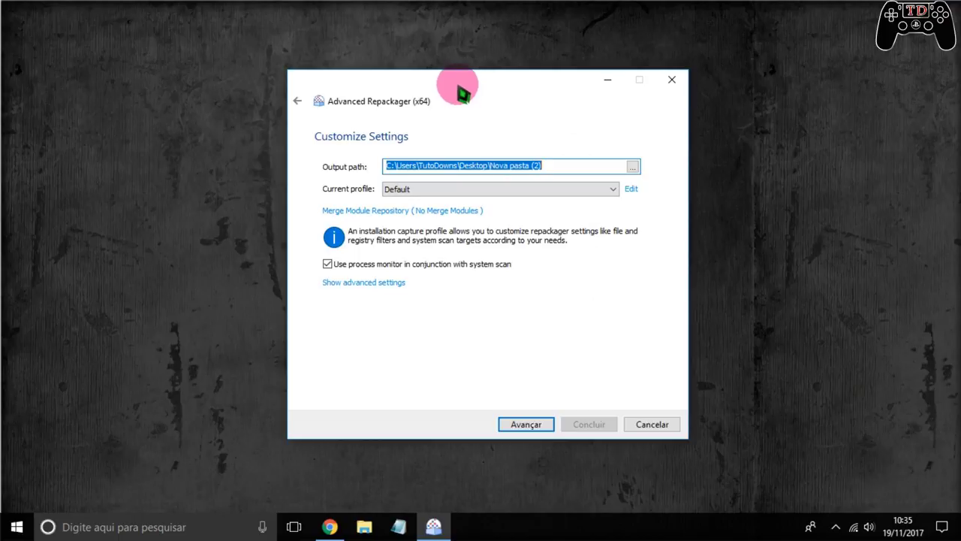
# - Set the output path to the desktop's Saida folder with the Default profile, and proceed past the machine state check to the capture
pyautogui.moveTo(463, 92)
pyautogui.mouseDown()
pyautogui.moveTo(532, 210)
pyautogui.moveTo(526, 276)
pyautogui.moveTo(552, 245)
pyautogui.moveTo(473, 104)
pyautogui.mouseUp()
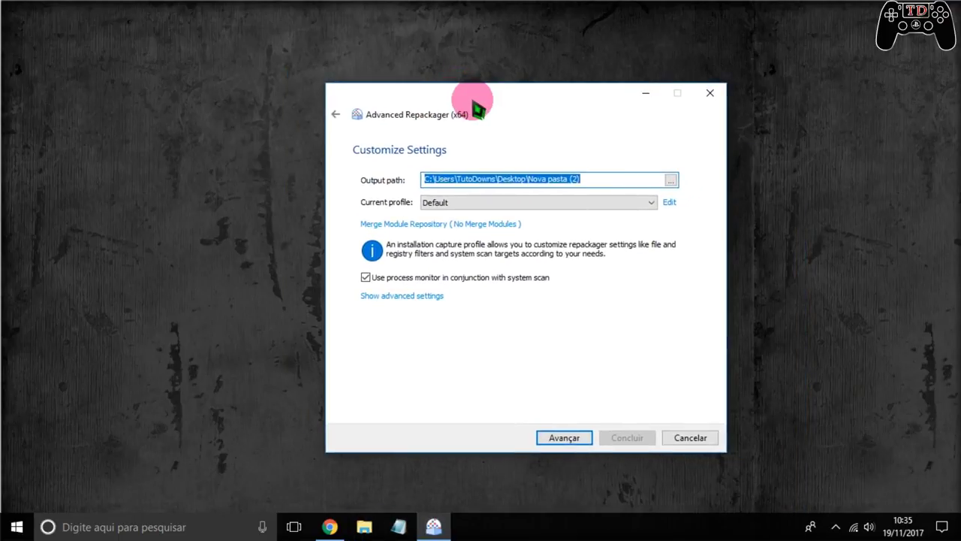
pyautogui.click(669, 181)
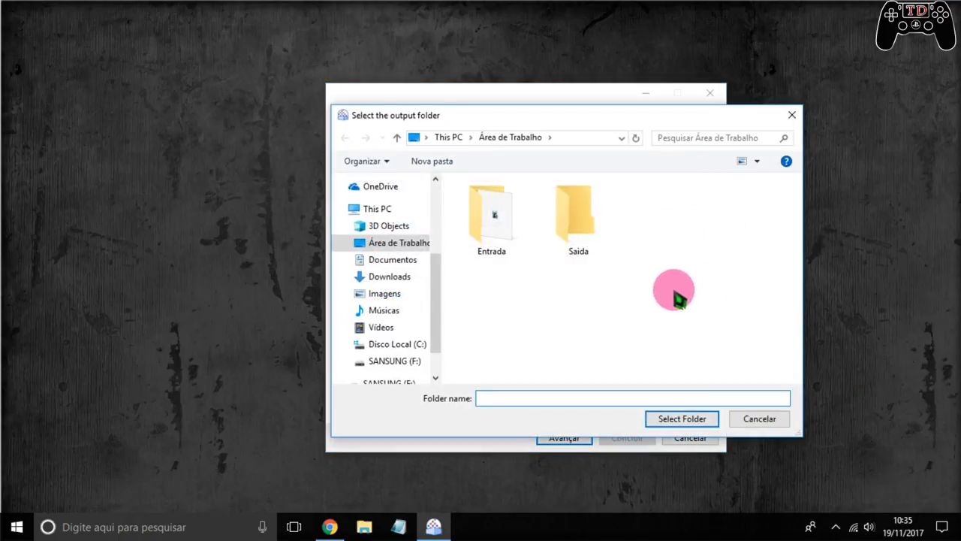
pyautogui.doubleClick(593, 218)
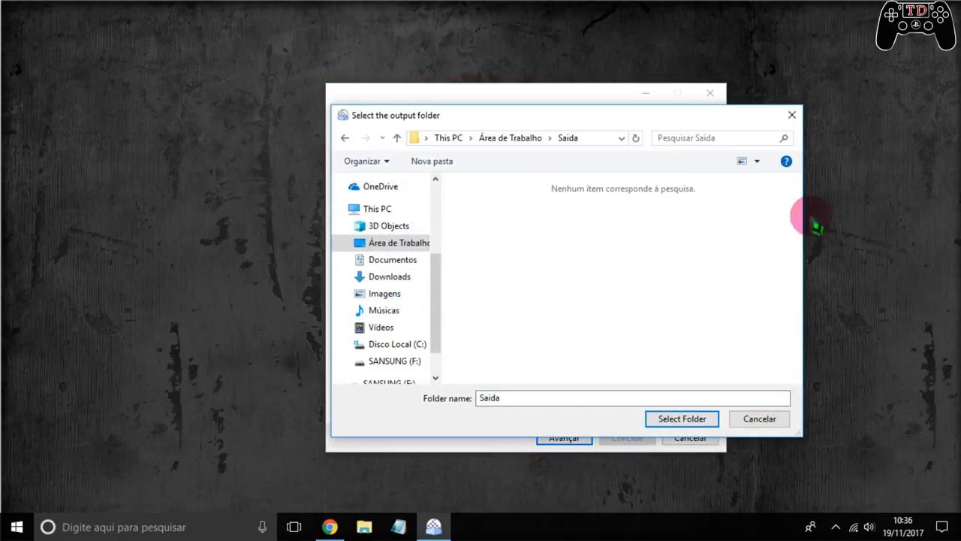
pyautogui.click(681, 419)
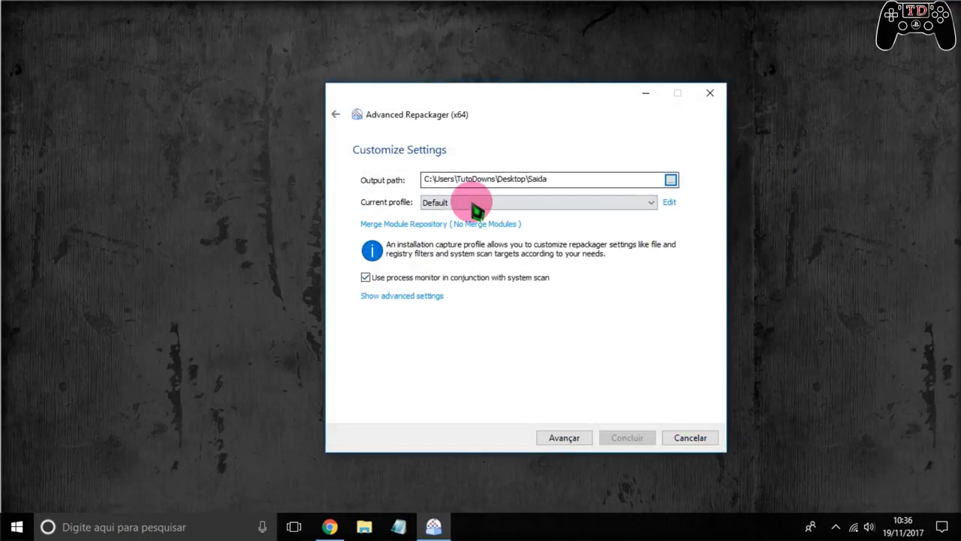
pyautogui.click(432, 207)
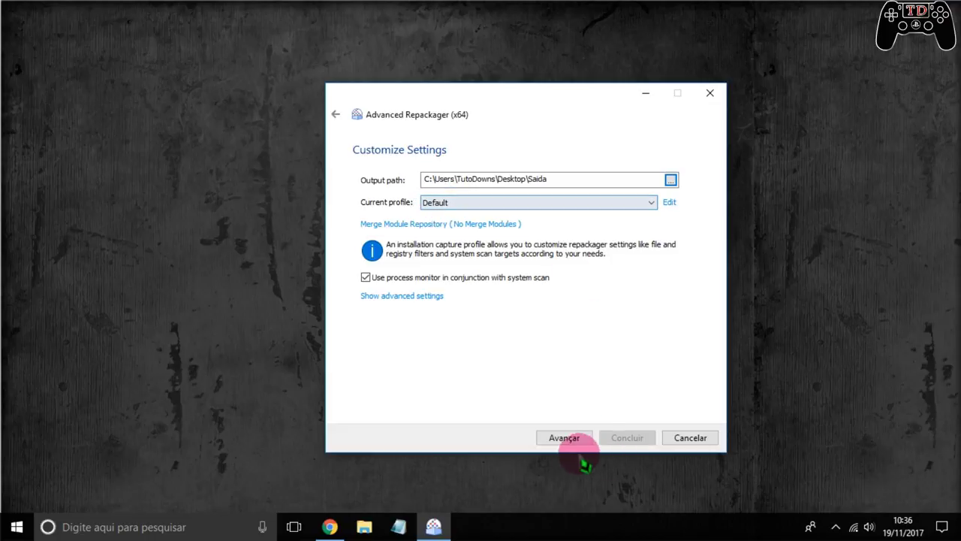
pyautogui.click(564, 440)
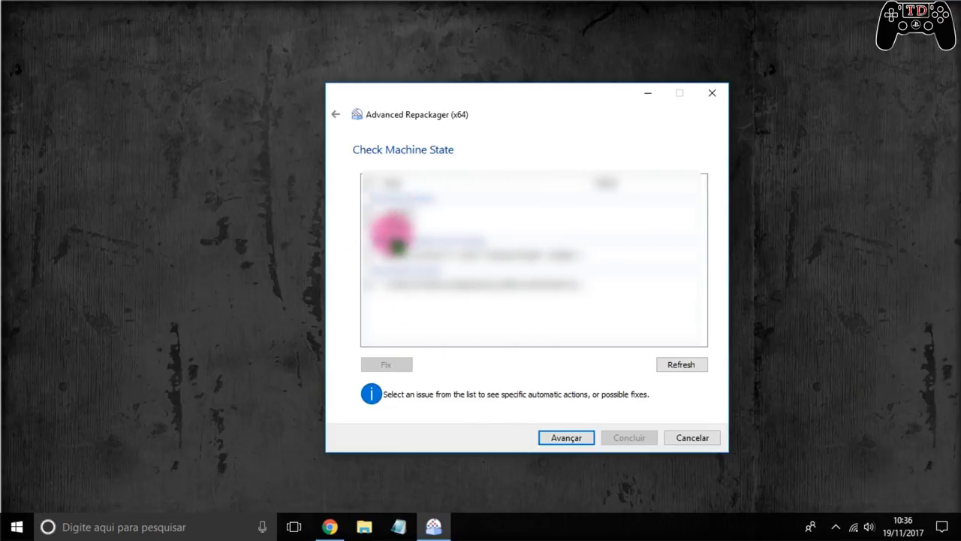
pyautogui.click(564, 439)
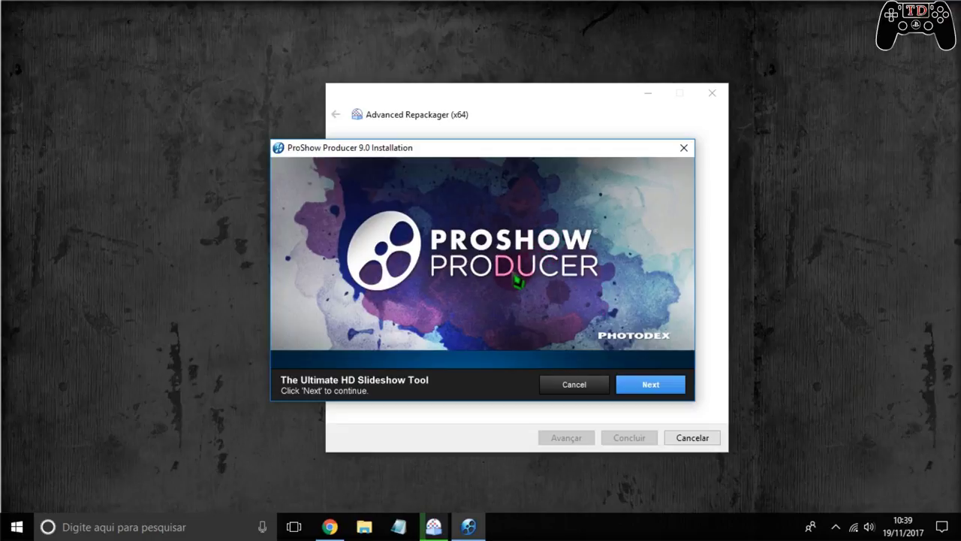
# - Proceed through the ProShow Producer 9.0 installer as a trial version and accept its license agreement
pyautogui.click(648, 389)
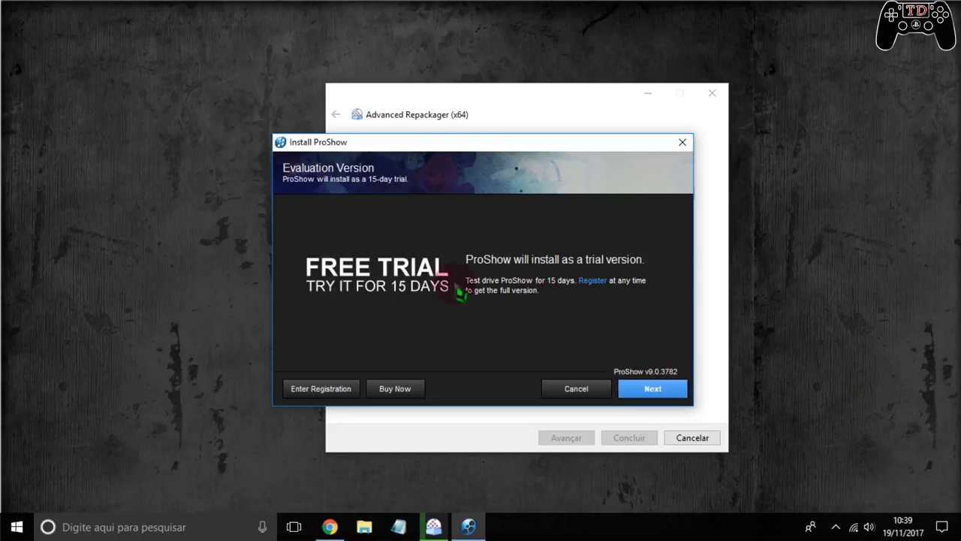
pyautogui.click(328, 397)
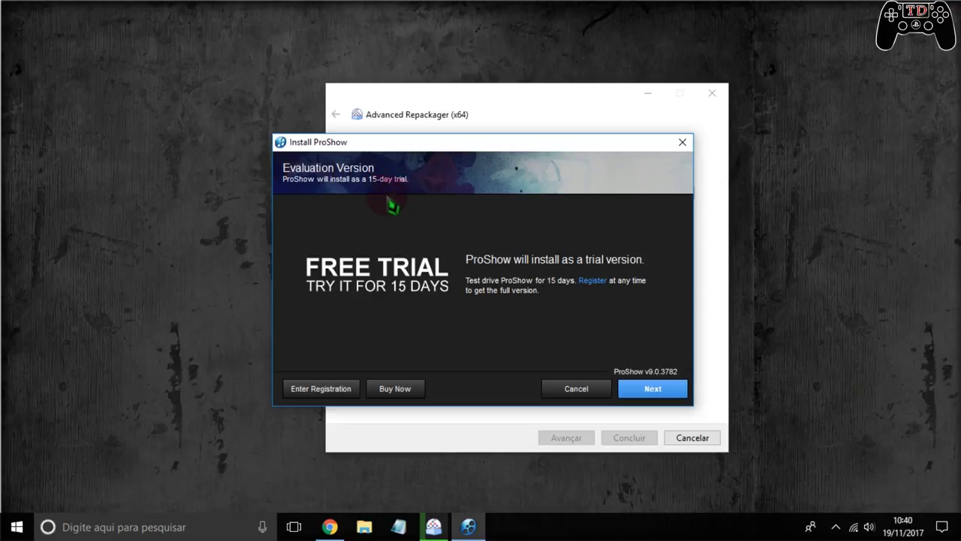
pyautogui.click(661, 392)
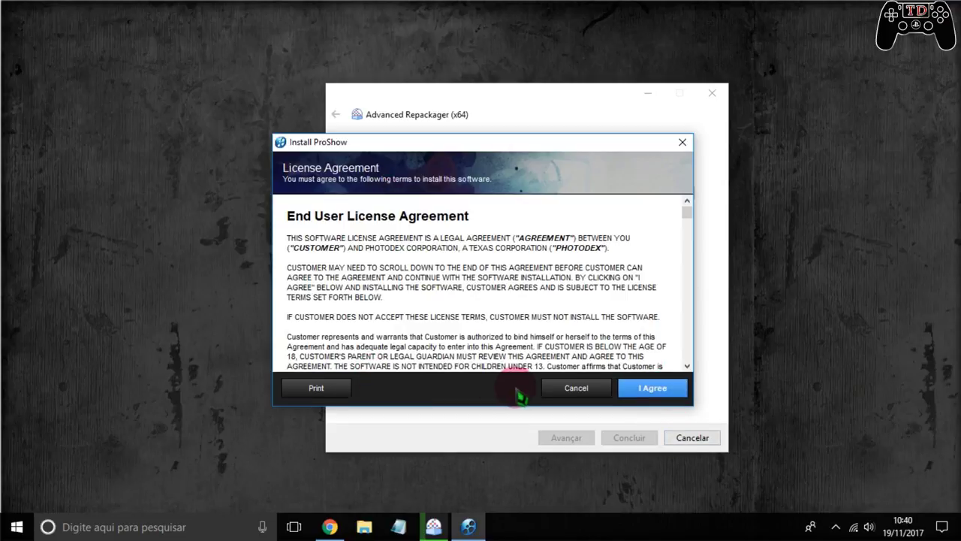
pyautogui.click(669, 391)
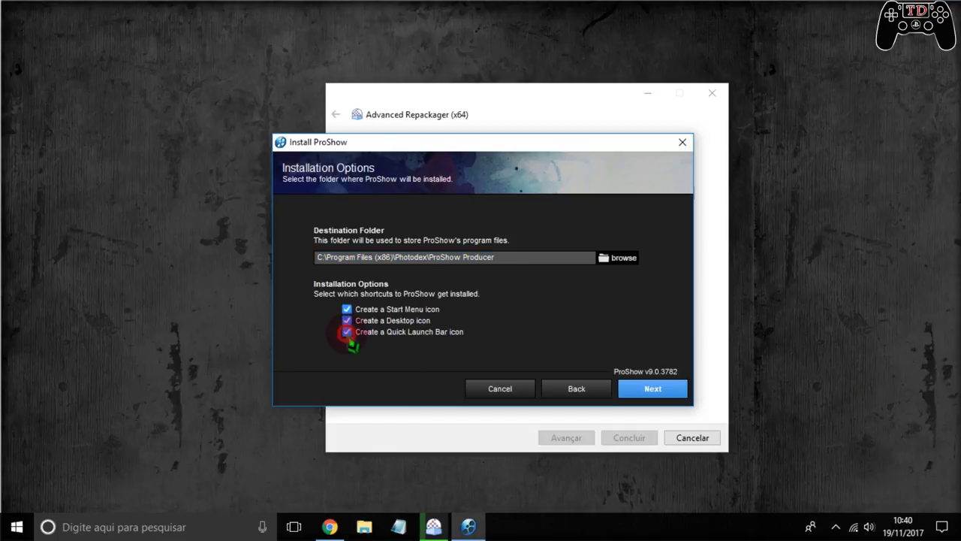
# - Keep only the desktop icon among the ProShow shortcut options and start the installation
pyautogui.click(347, 308)
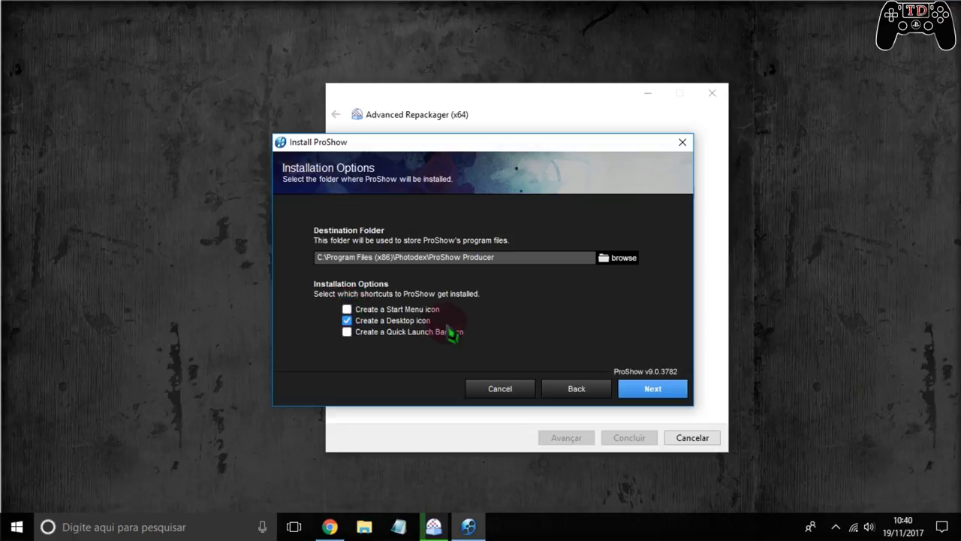
pyautogui.click(654, 391)
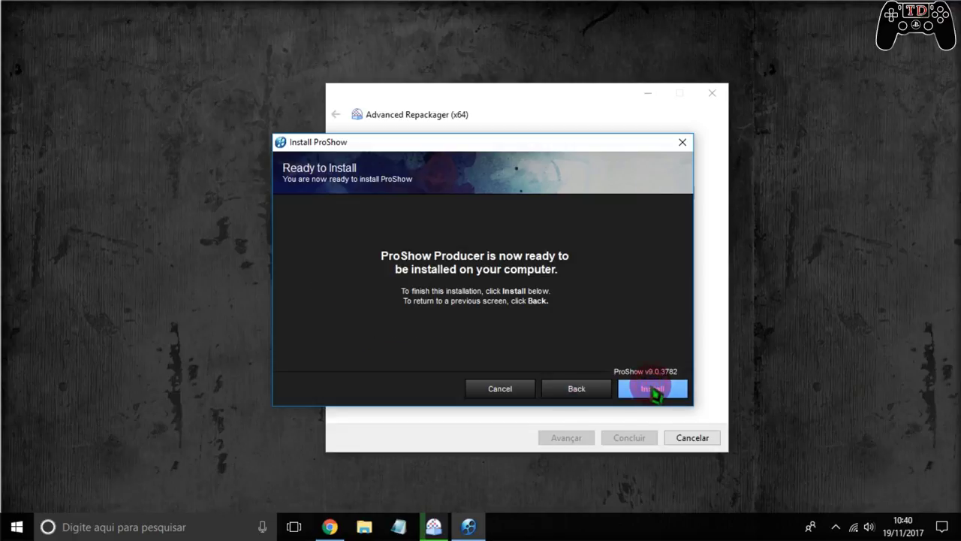
pyautogui.click(651, 389)
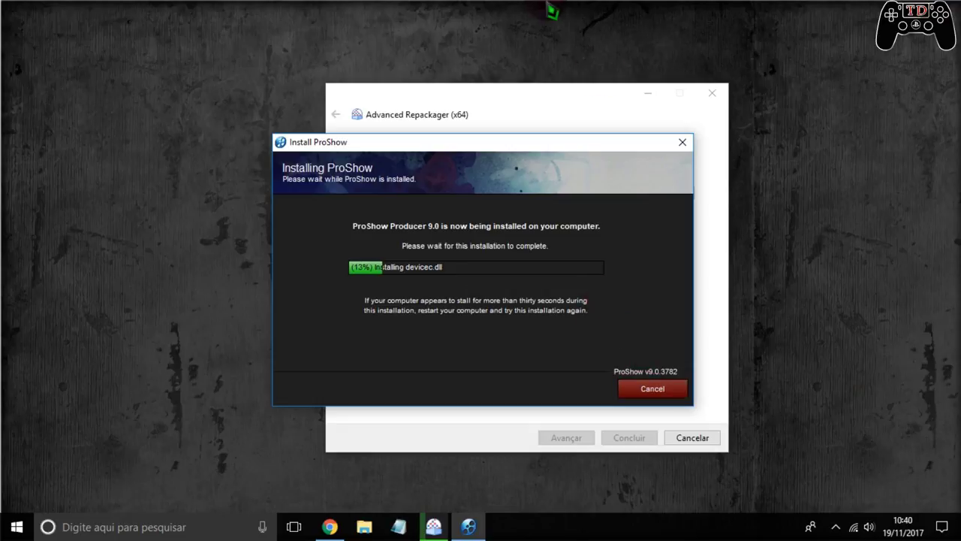
# - Finish the ProShow Producer installer without restarting the computer, and open ProShow Producer once from the desktop before closing it
pyautogui.moveTo(553, 12)
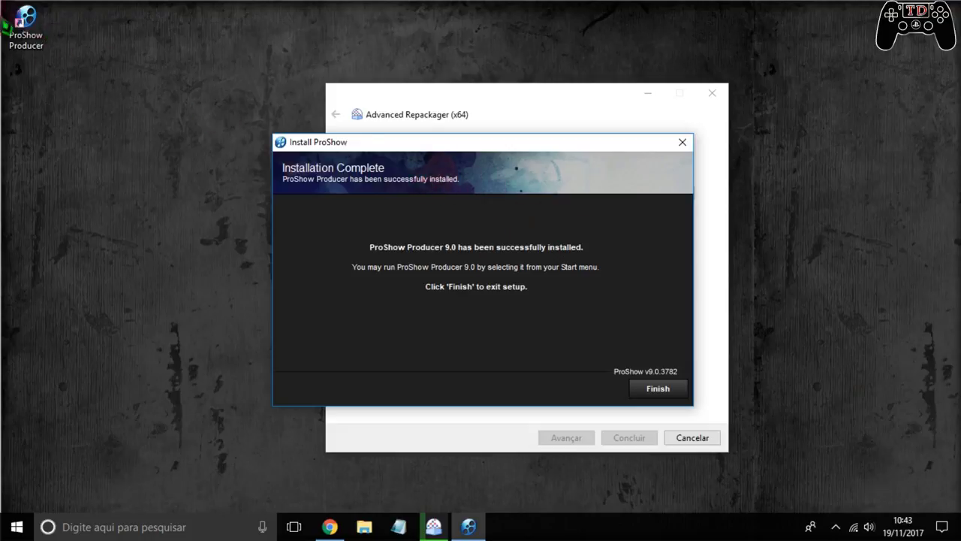
pyautogui.click(81, 27)
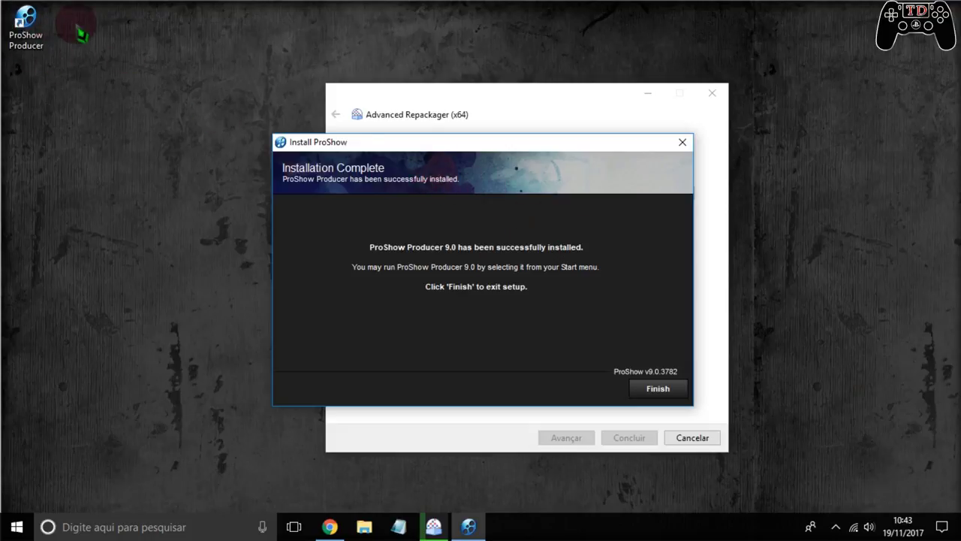
pyautogui.moveTo(395, 143); pyautogui.dragTo(408, 110)
pyautogui.click(669, 353)
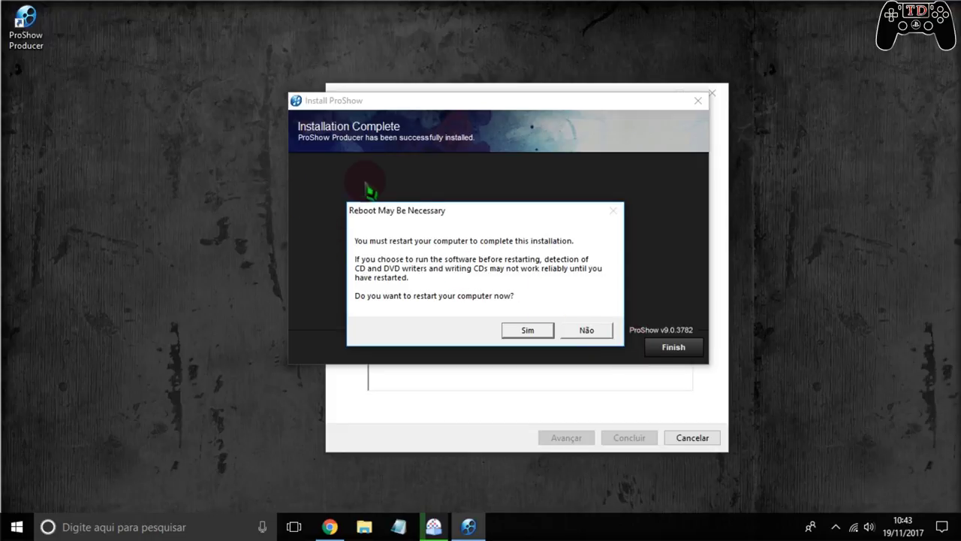
pyautogui.click(601, 337)
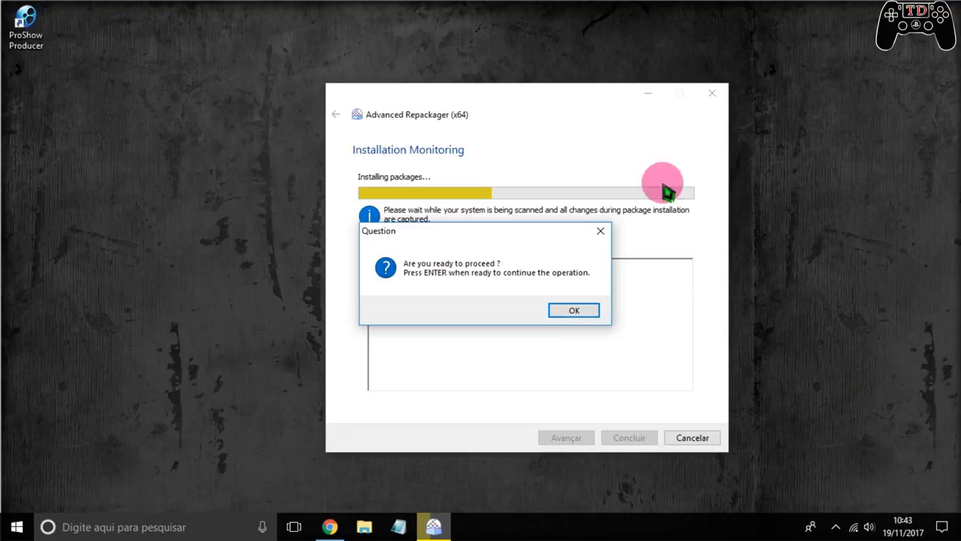
pyautogui.doubleClick(28, 46)
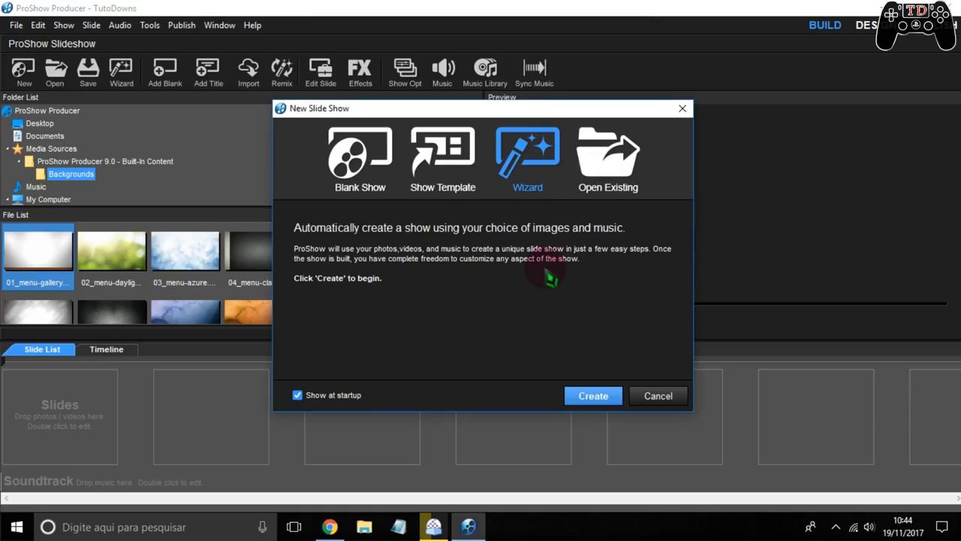
pyautogui.press('Escape')
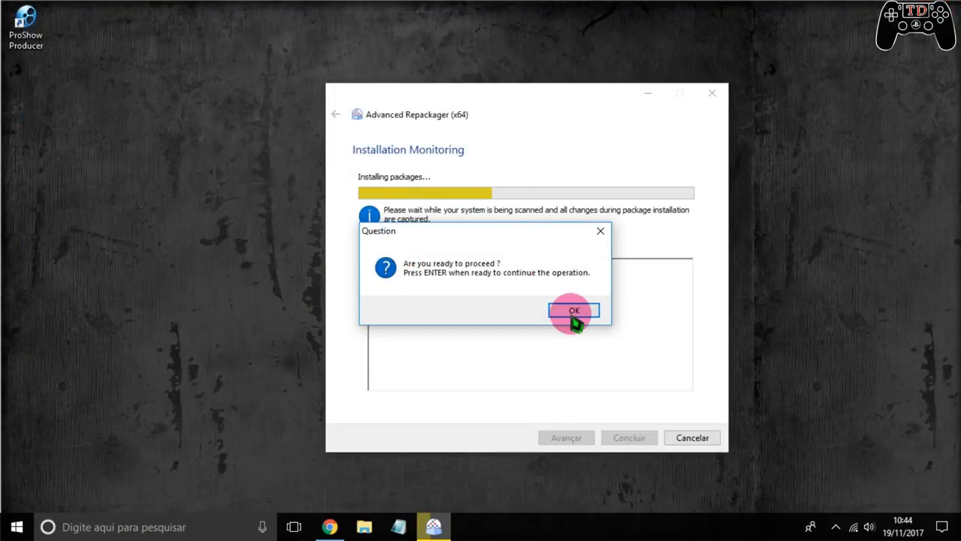
# - Complete the capture and import its results into a new Advanced Installer project, choosing to continue editing the project
pyautogui.click(574, 312)
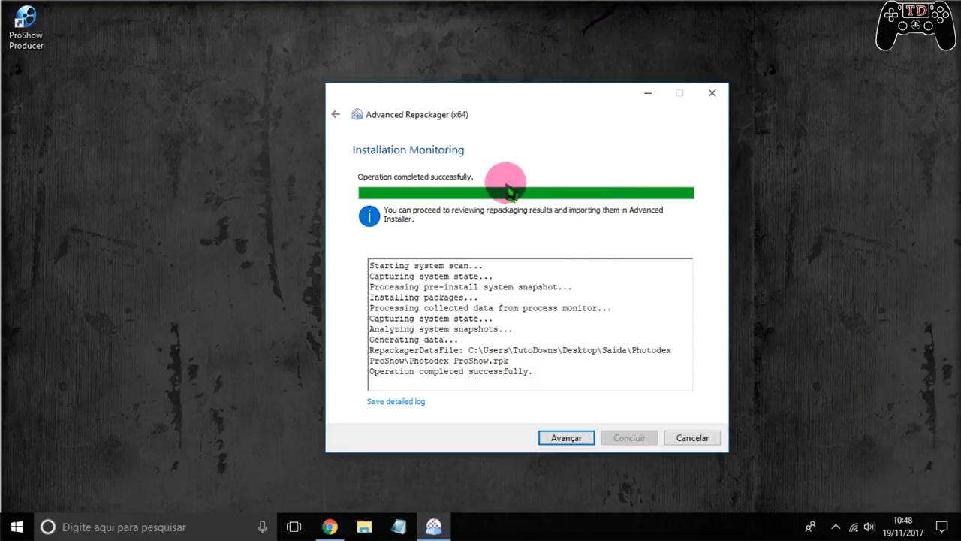
pyautogui.click(565, 440)
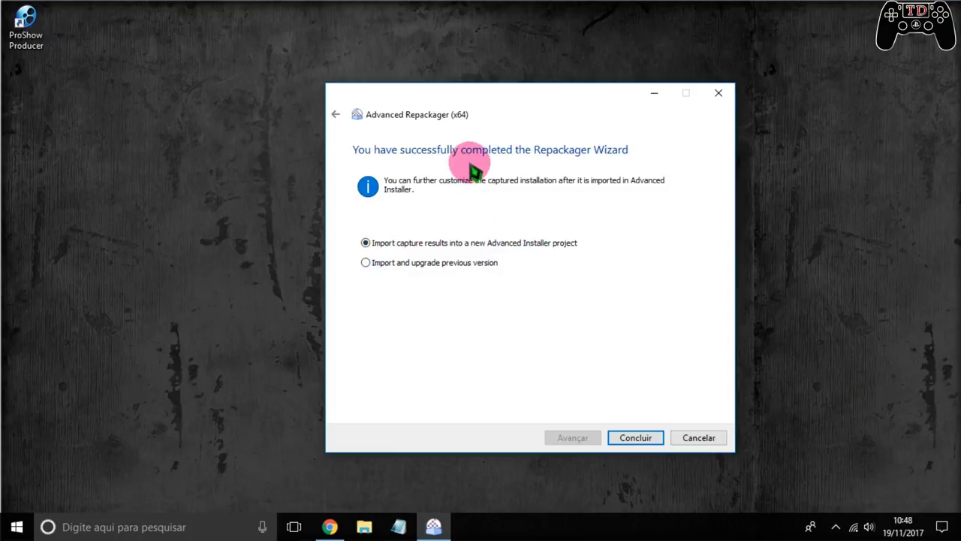
pyautogui.click(635, 438)
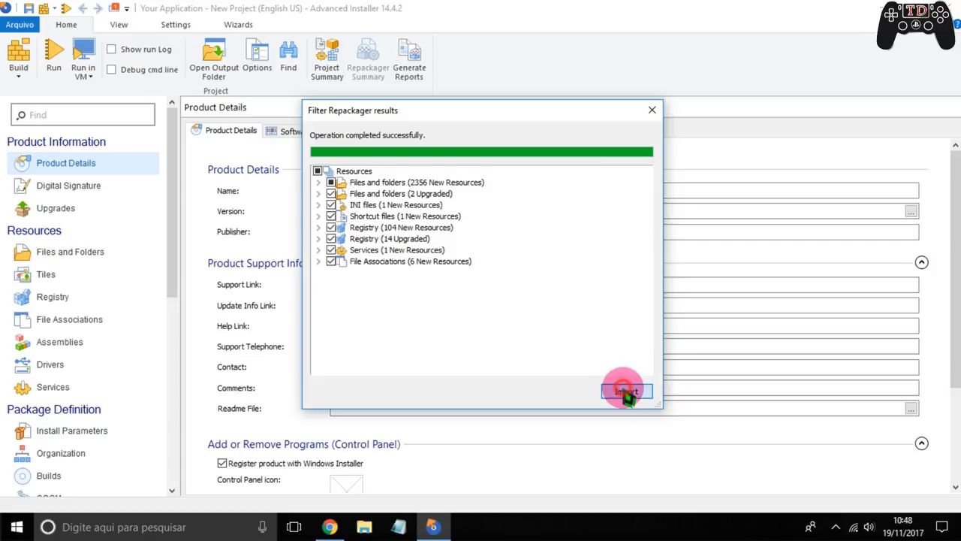
pyautogui.click(627, 392)
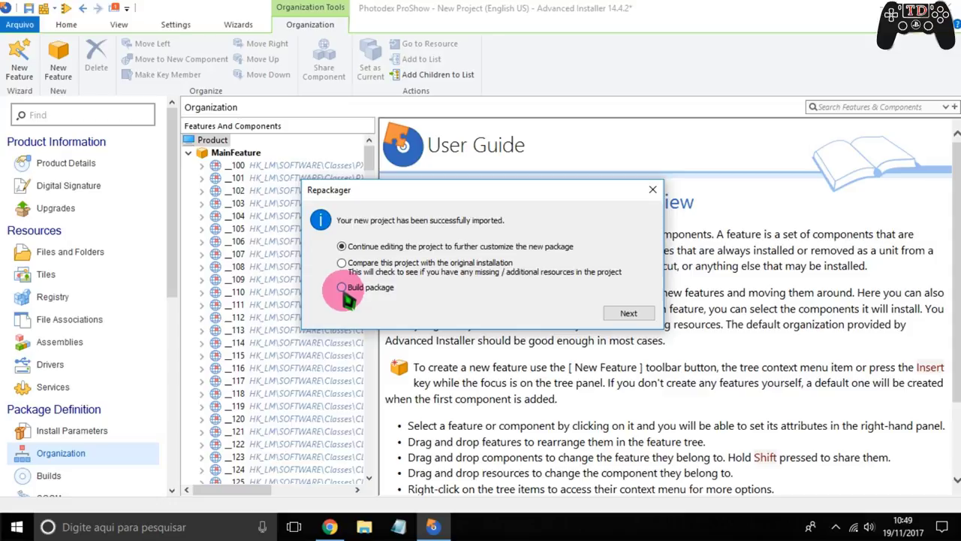
pyautogui.click(629, 316)
# - Set a ProShow icon as the Control Panel icon in the product details
pyautogui.click(96, 163)
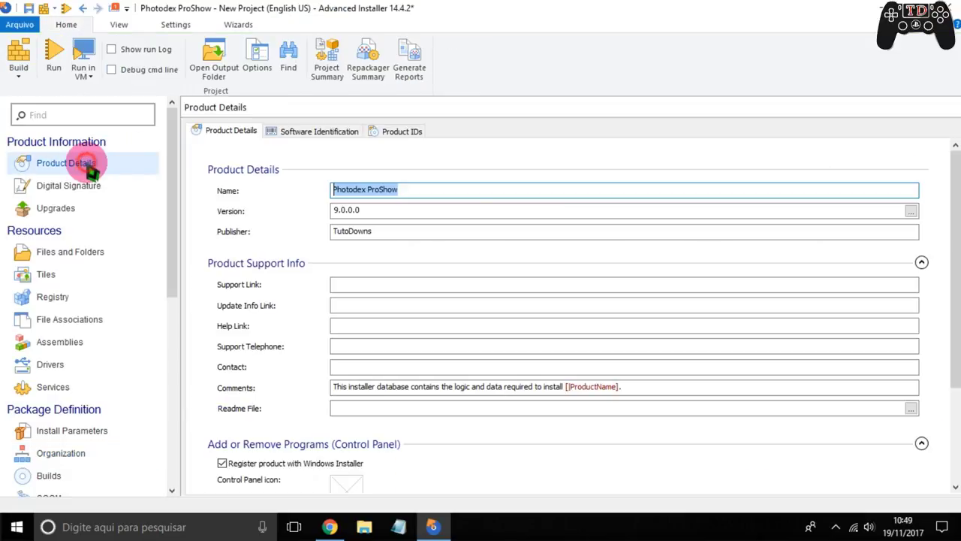
pyautogui.moveTo(951, 200); pyautogui.dragTo(706, 313)
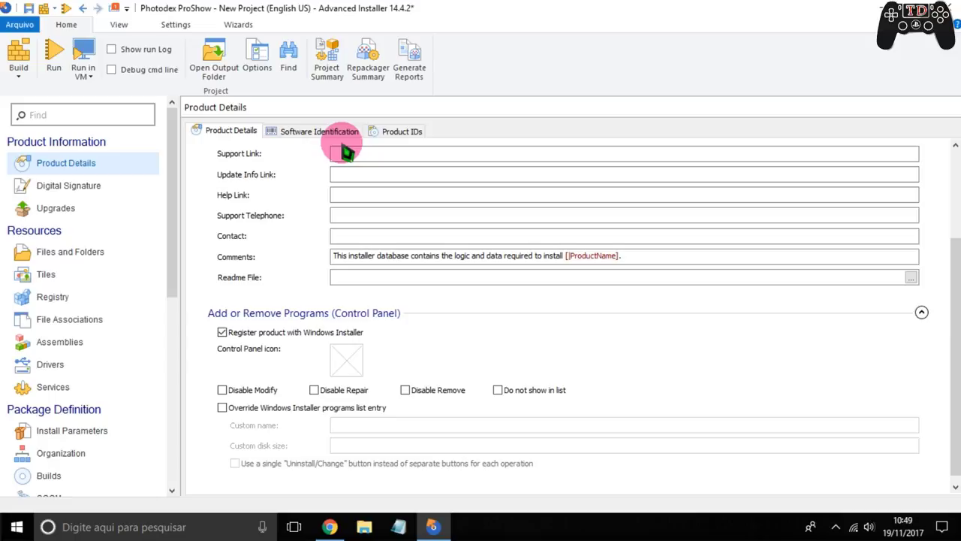
pyautogui.click(348, 363)
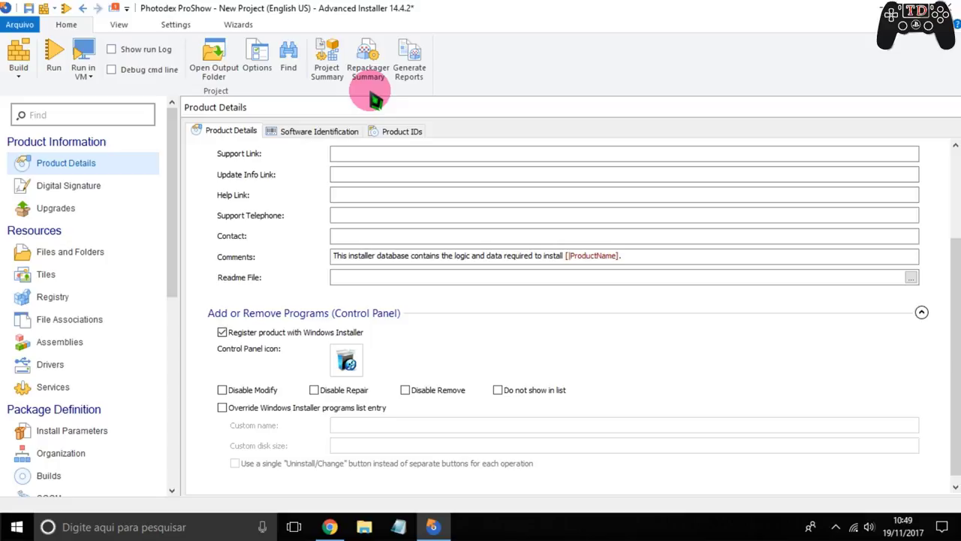
pyautogui.click(488, 279)
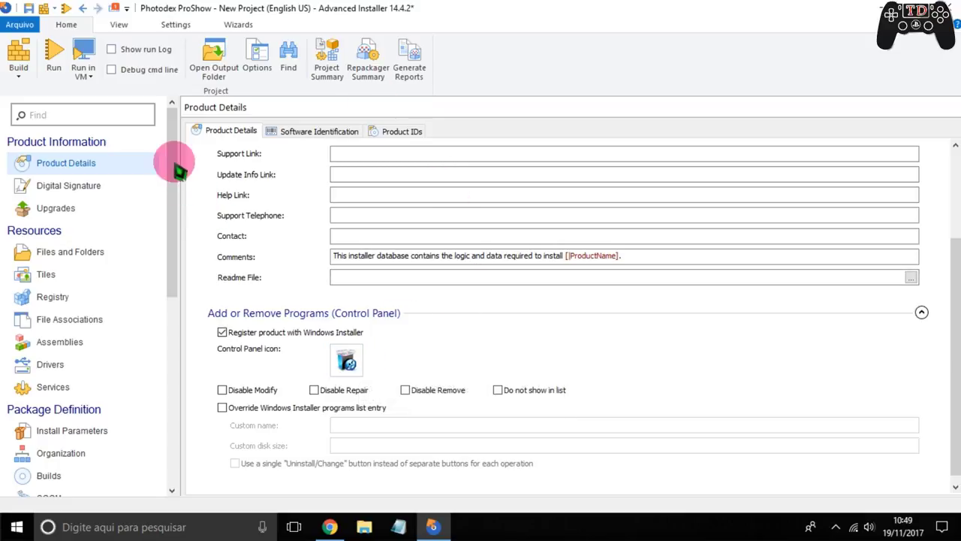
# - Customize the project's page list to include the Themes page of the User Interface group
pyautogui.moveTo(172, 160); pyautogui.dragTo(172, 360)
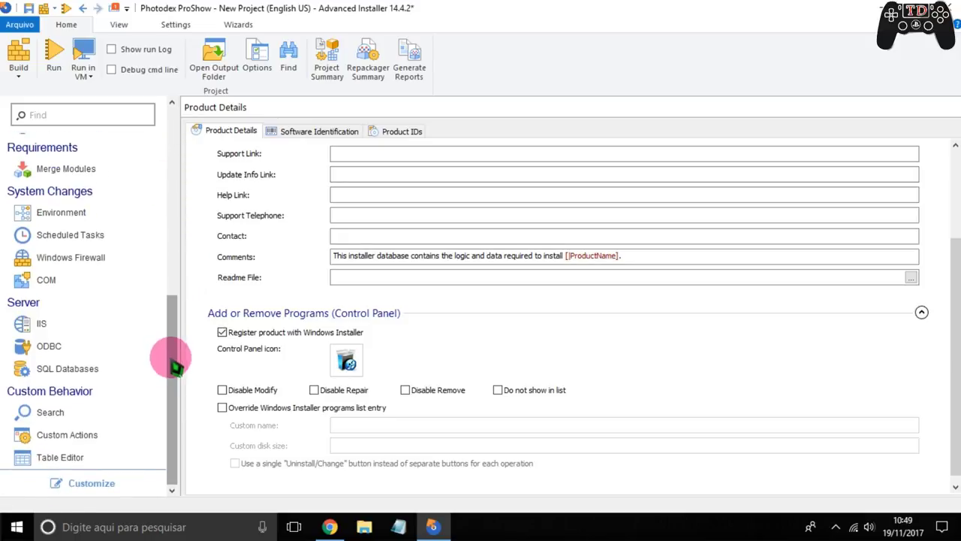
pyautogui.click(92, 484)
pyautogui.moveTo(172, 150); pyautogui.dragTo(186, 320)
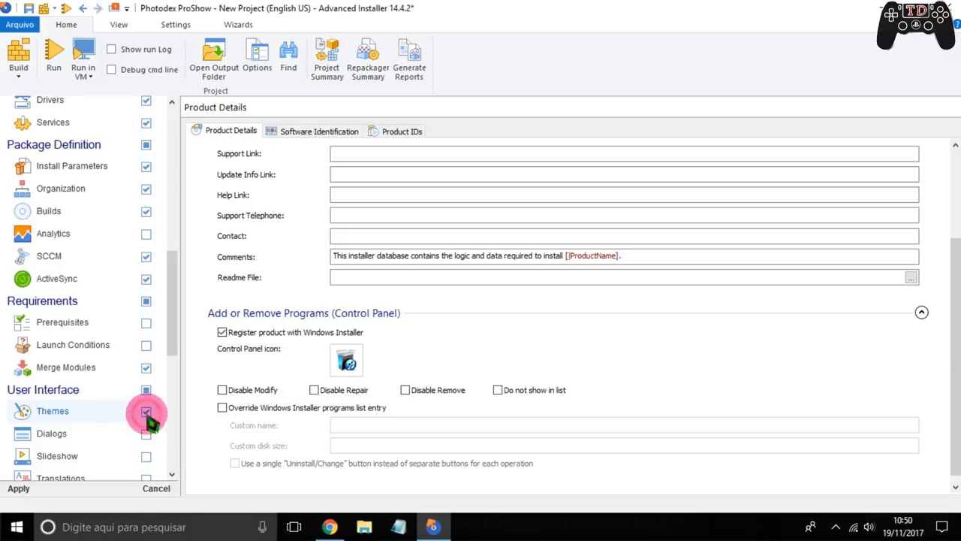
pyautogui.click(19, 488)
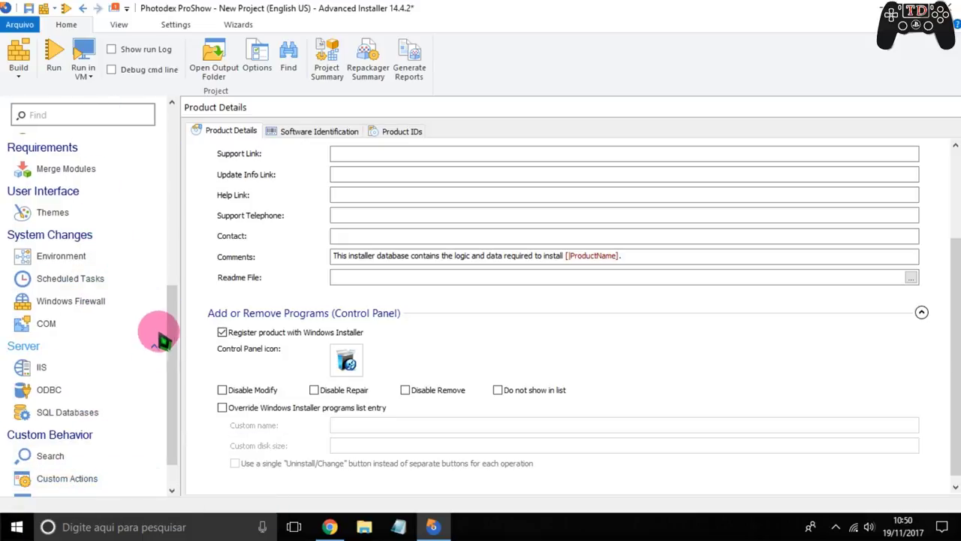
# - Preview the Surface, Azure and Air setup themes on the Themes page, keeping the Classic default theme as current
pyautogui.moveTo(172, 318); pyautogui.dragTo(171, 208)
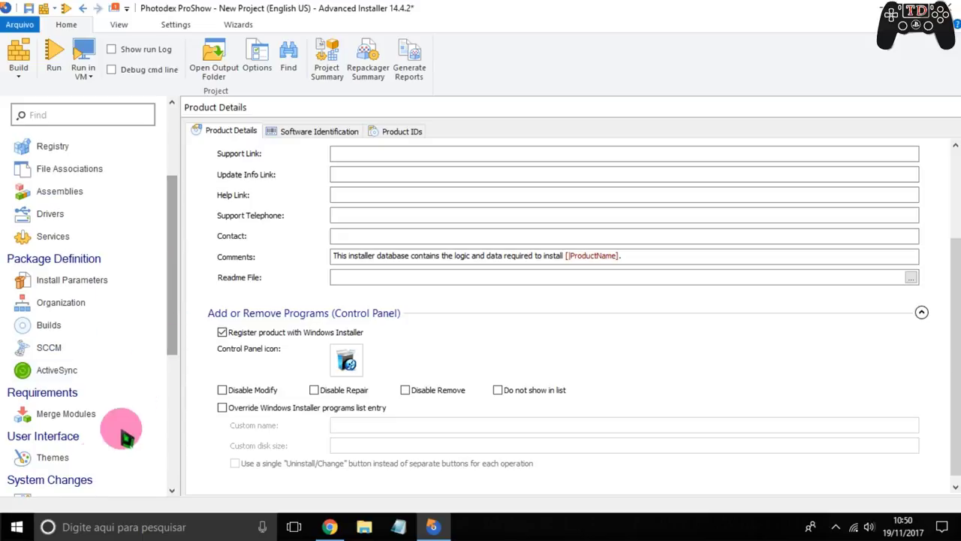
pyautogui.click(54, 458)
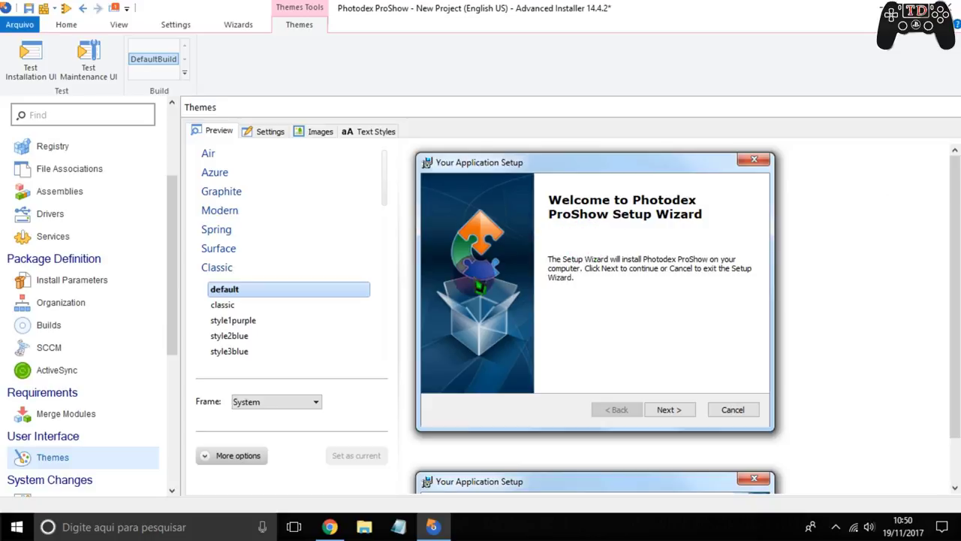
pyautogui.click(220, 250)
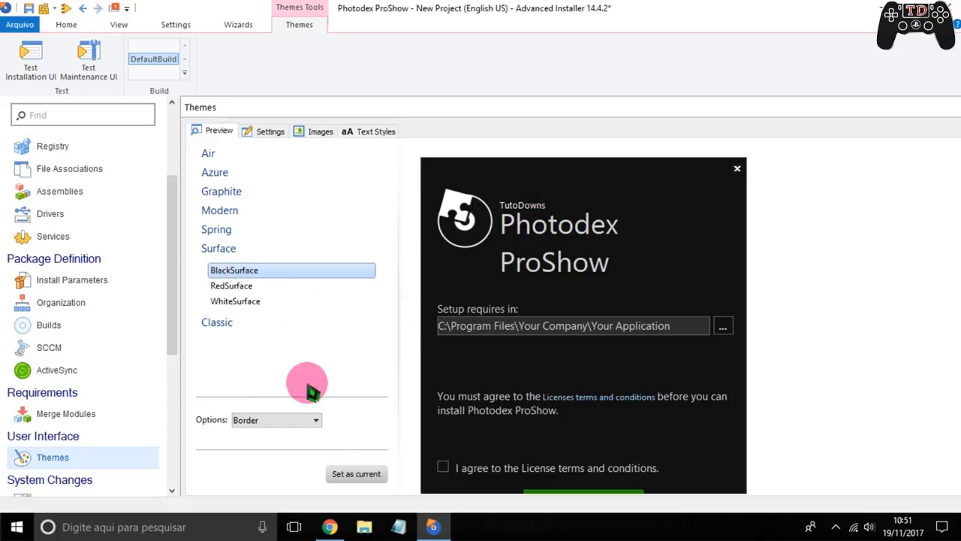
pyautogui.click(356, 474)
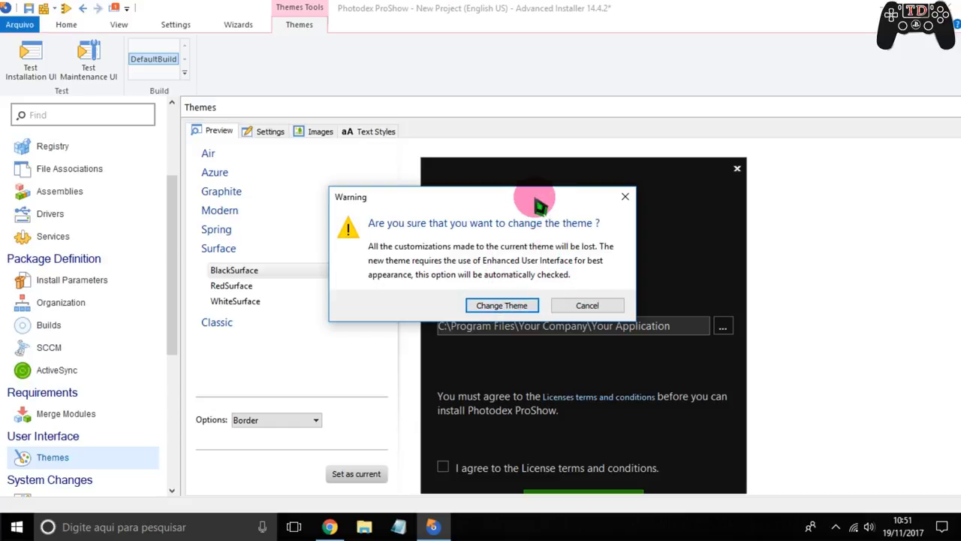
pyautogui.press('Escape')
pyautogui.click(215, 177)
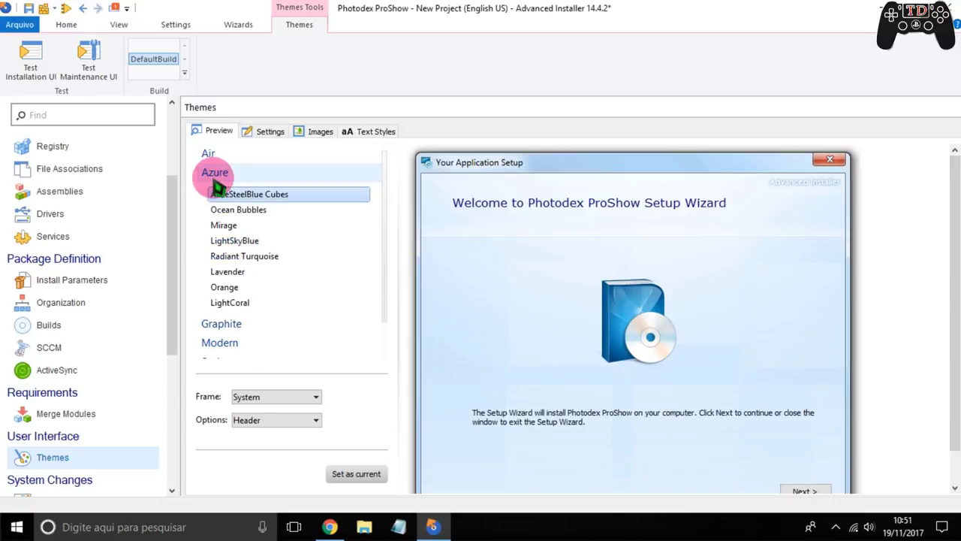
pyautogui.click(233, 209)
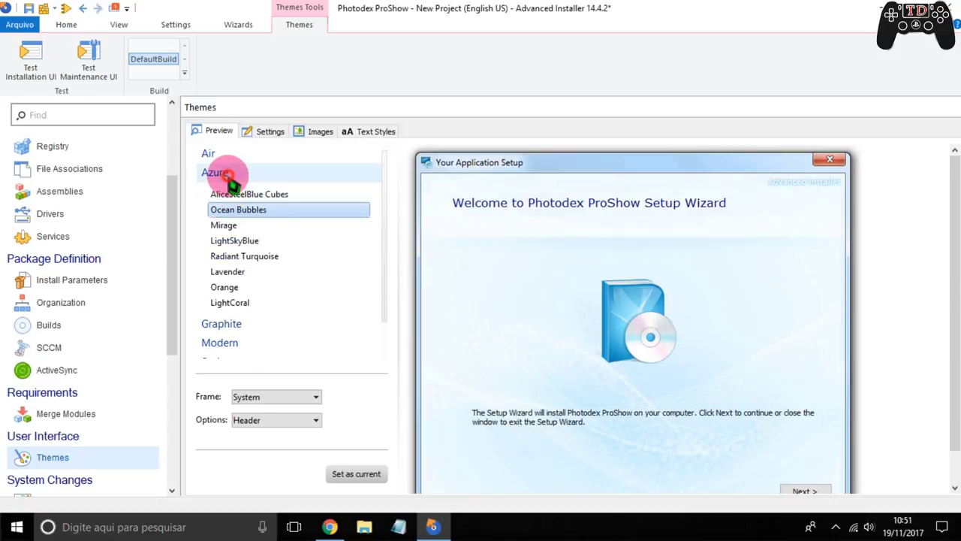
pyautogui.click(226, 174)
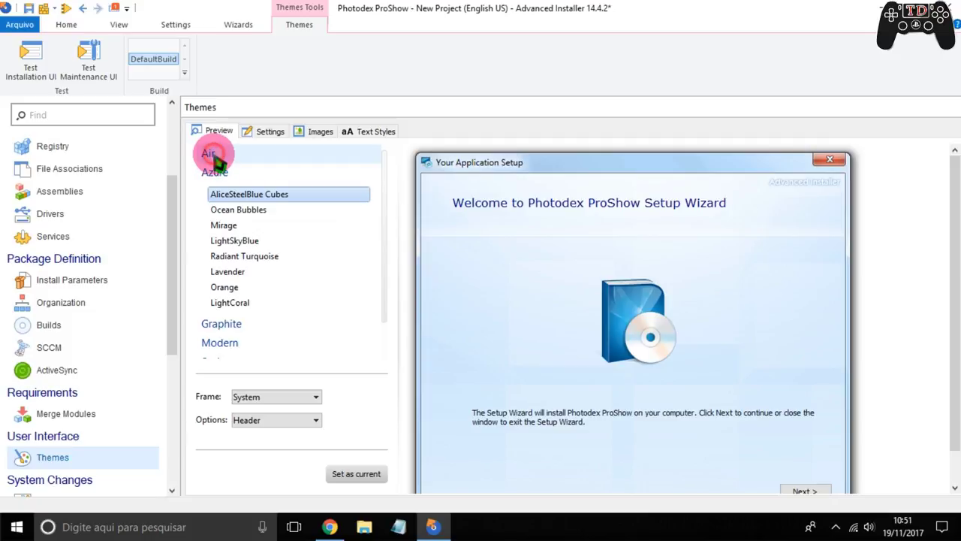
pyautogui.click(210, 153)
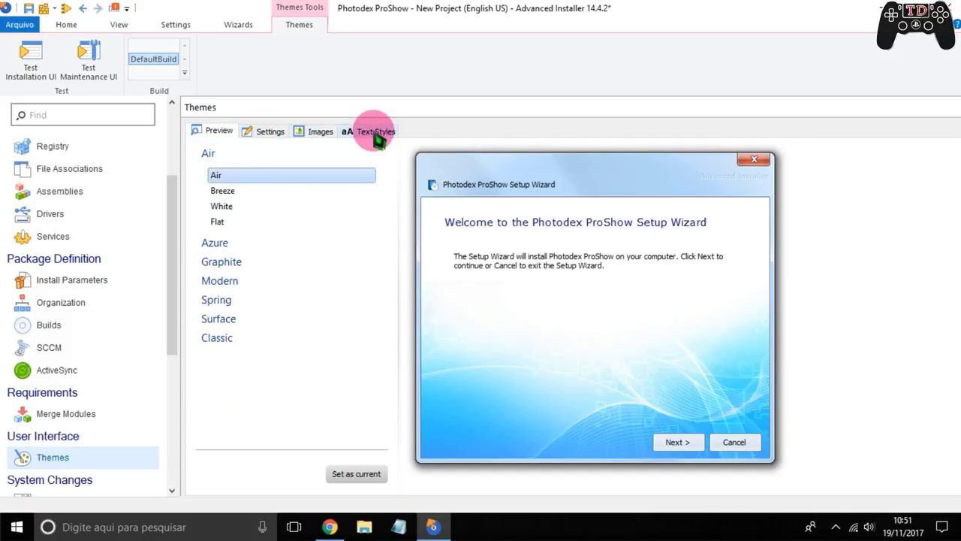
pyautogui.click(216, 338)
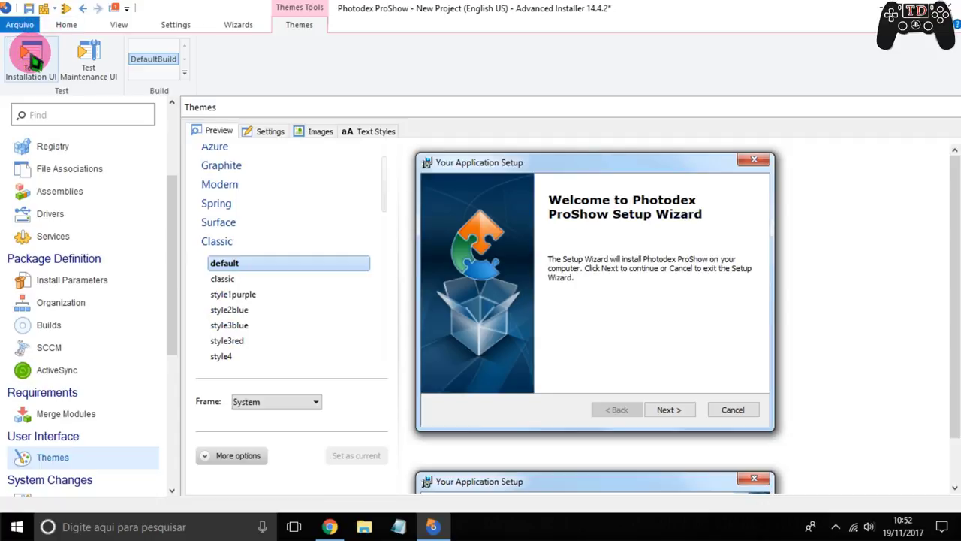
# - Test the installation UI, start a run of the project, and cancel the test setup wizard
pyautogui.click(34, 64)
pyautogui.click(66, 9)
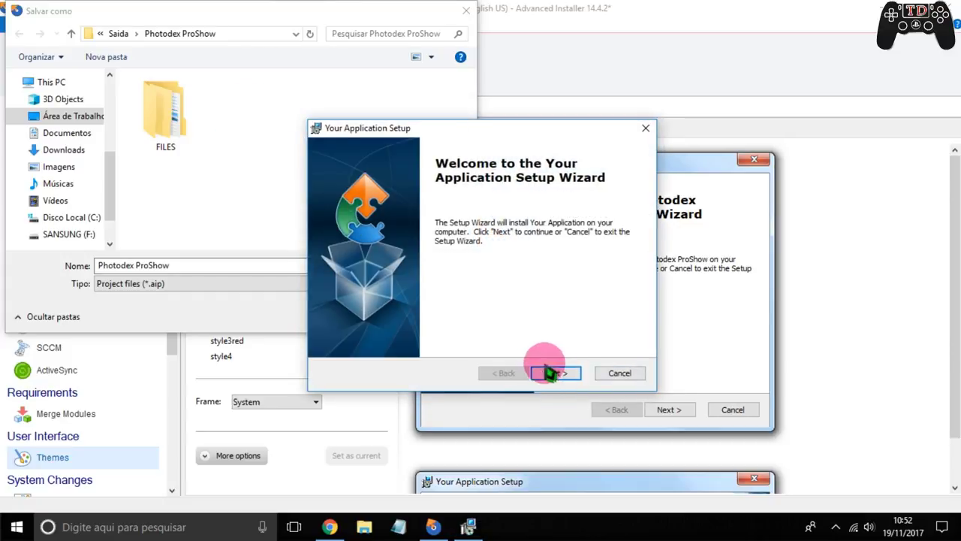
pyautogui.click(597, 374)
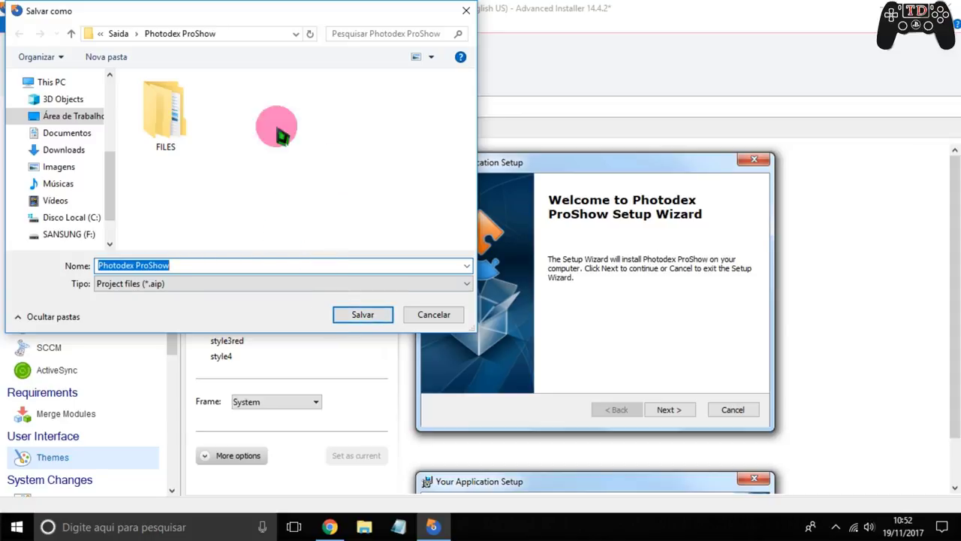
# - Save the project as Photodex ProShow in the Saida\Photodex ProShow folder and build it
pyautogui.click(363, 316)
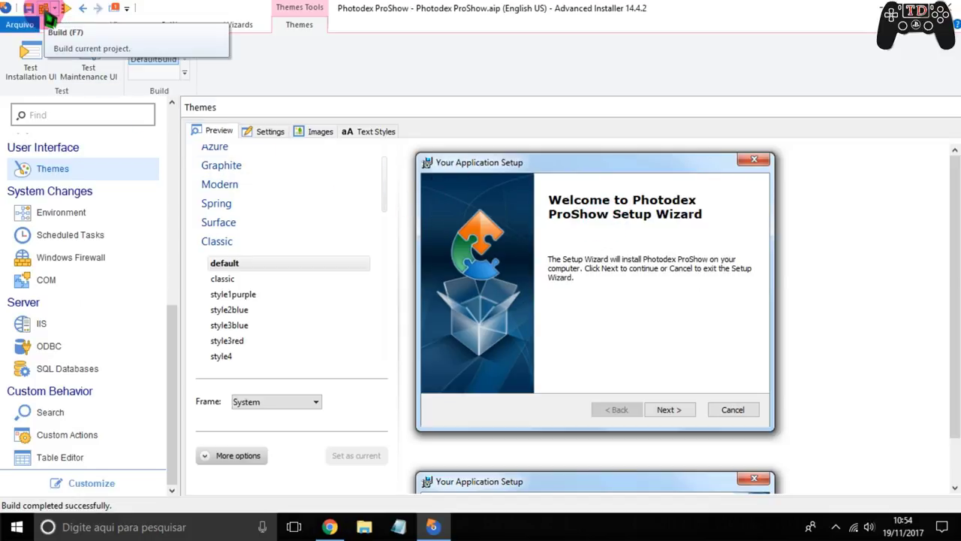
pyautogui.click(44, 9)
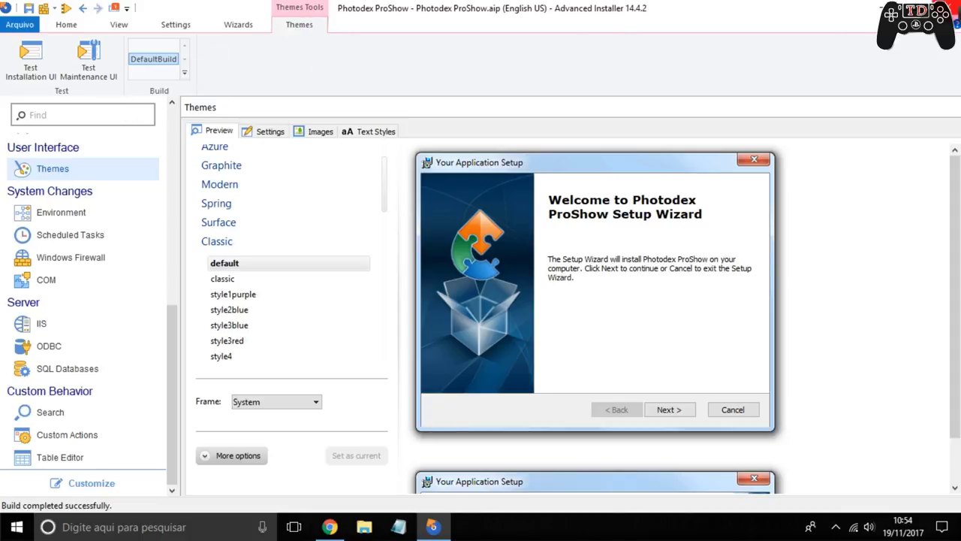
# - Close Advanced Installer and open the Photodex ProShow-SetupFiles folder inside Saida\Photodex ProShow on the desktop
pyautogui.click(950, 8)
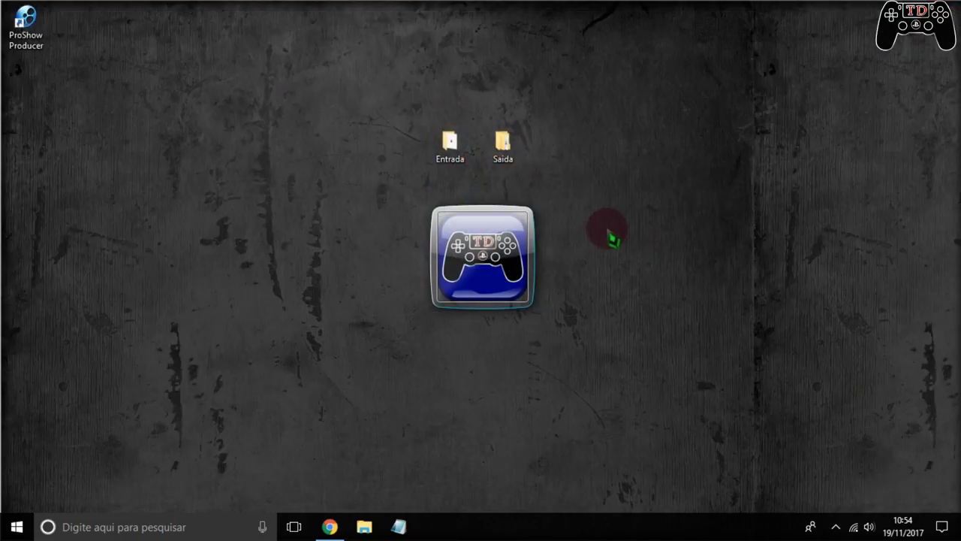
pyautogui.click(514, 150)
pyautogui.doubleClick(511, 147)
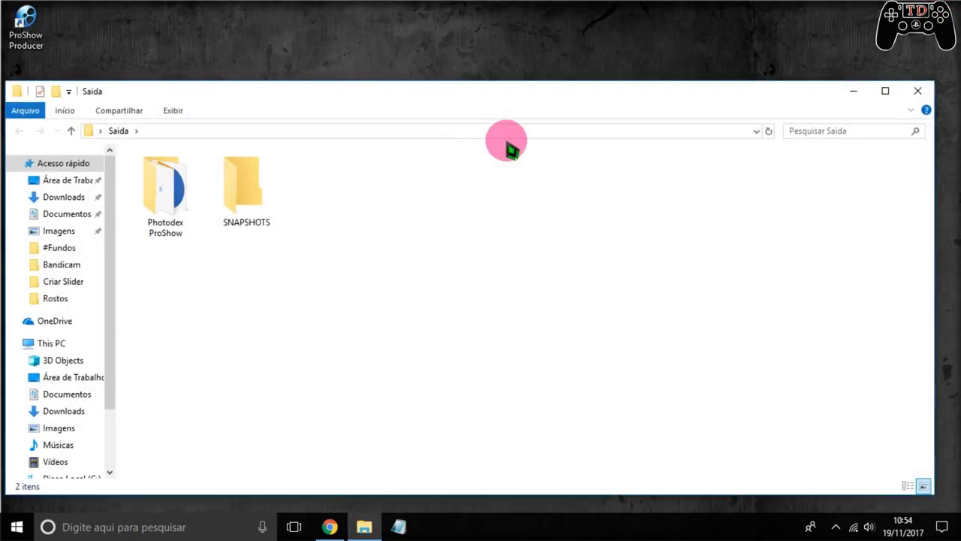
pyautogui.click(171, 213)
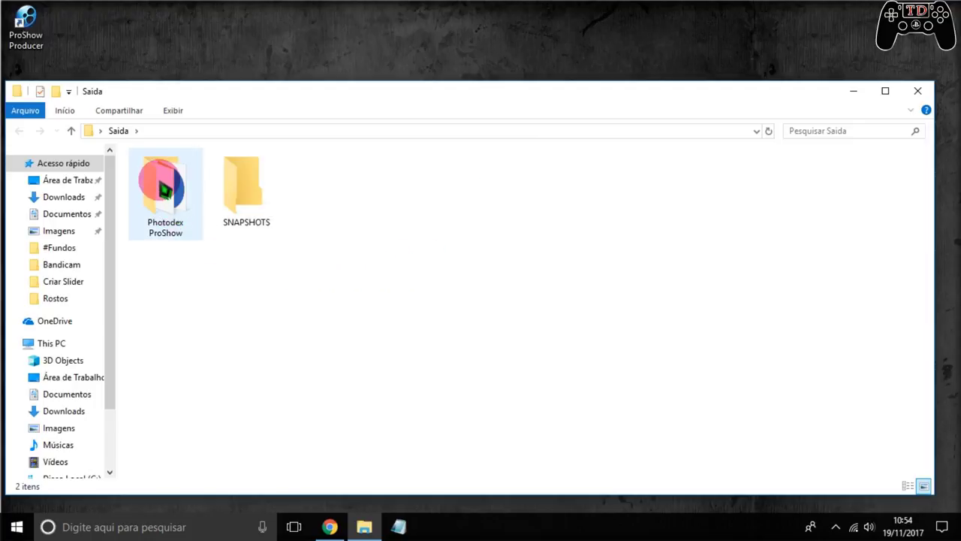
pyautogui.doubleClick(167, 184)
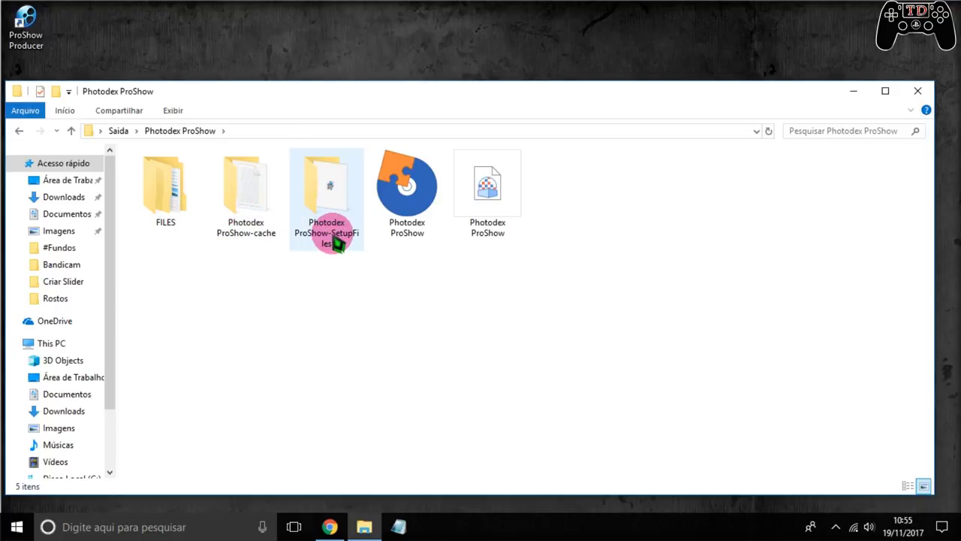
pyautogui.doubleClick(334, 209)
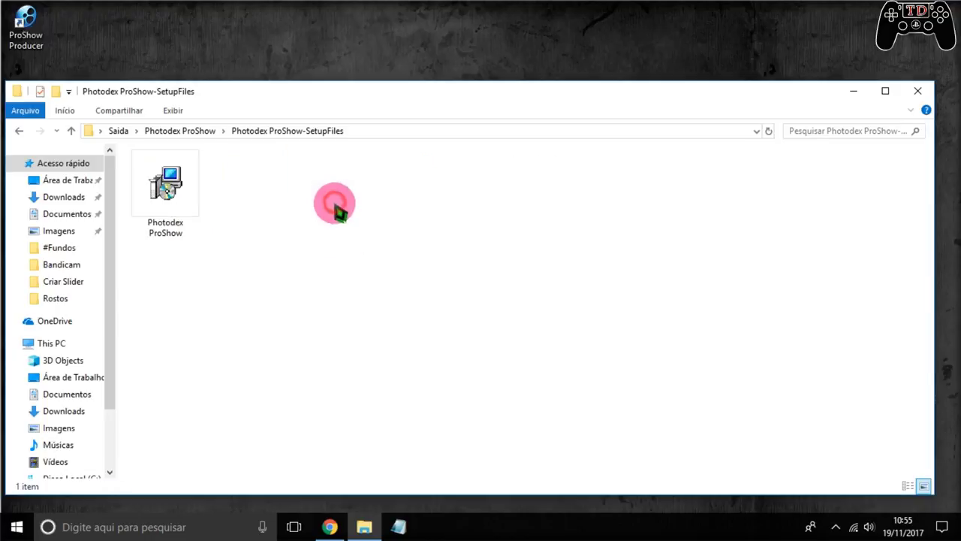
pyautogui.click(167, 197)
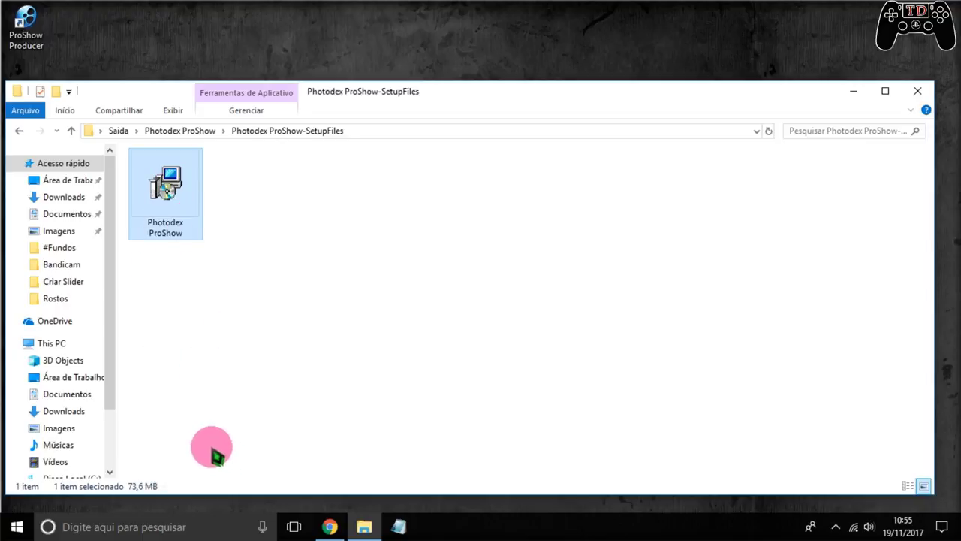
pyautogui.doubleClick(171, 192)
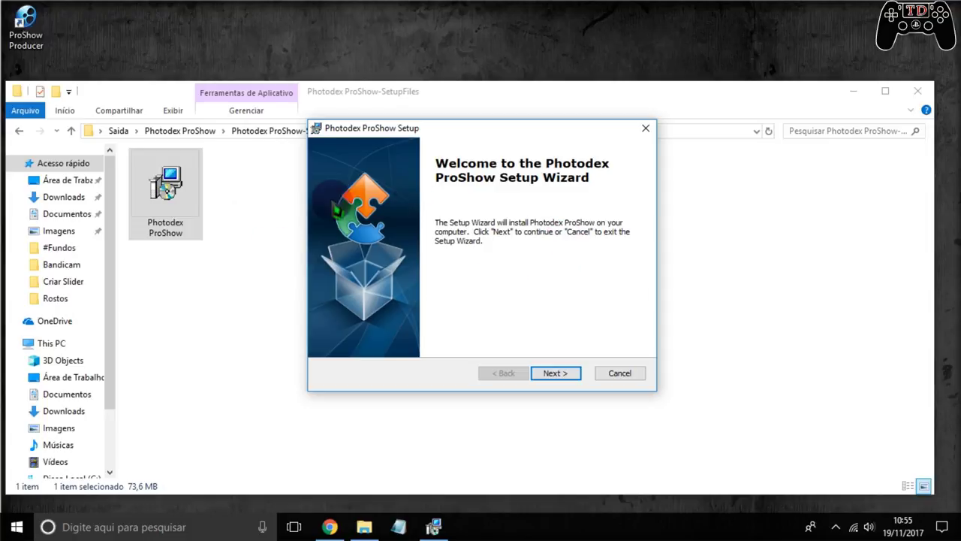
pyautogui.click(647, 133)
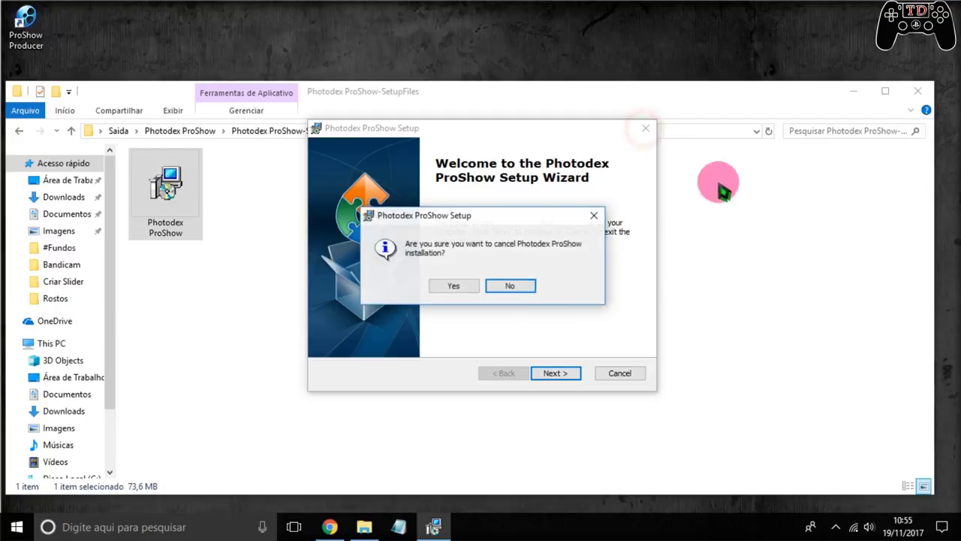
pyautogui.click(443, 285)
pyautogui.click(554, 373)
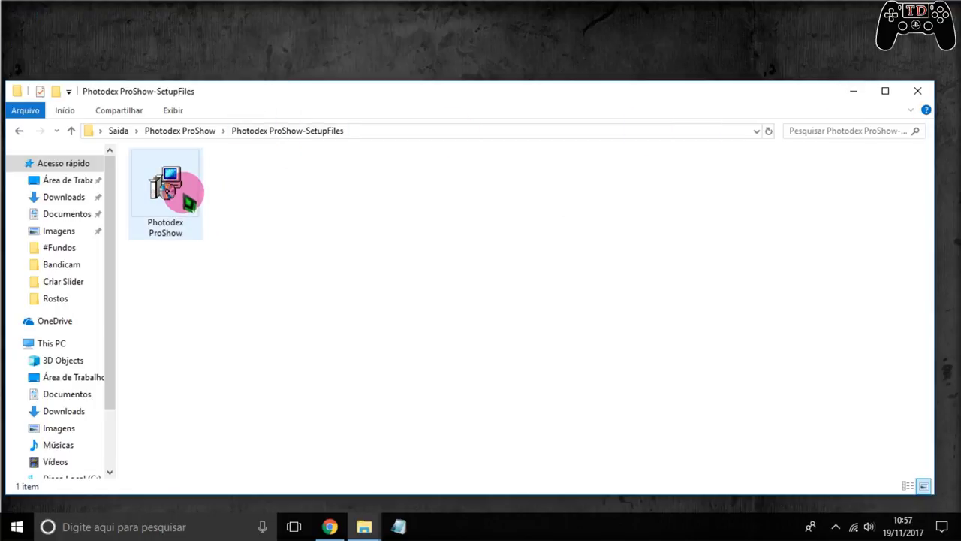
# - Install Photodex ProShow from the built setup package into C:\Program Files (x86)\Photodex\, closing the package folder, and finish the setup wizard
pyautogui.doubleClick(182, 189)
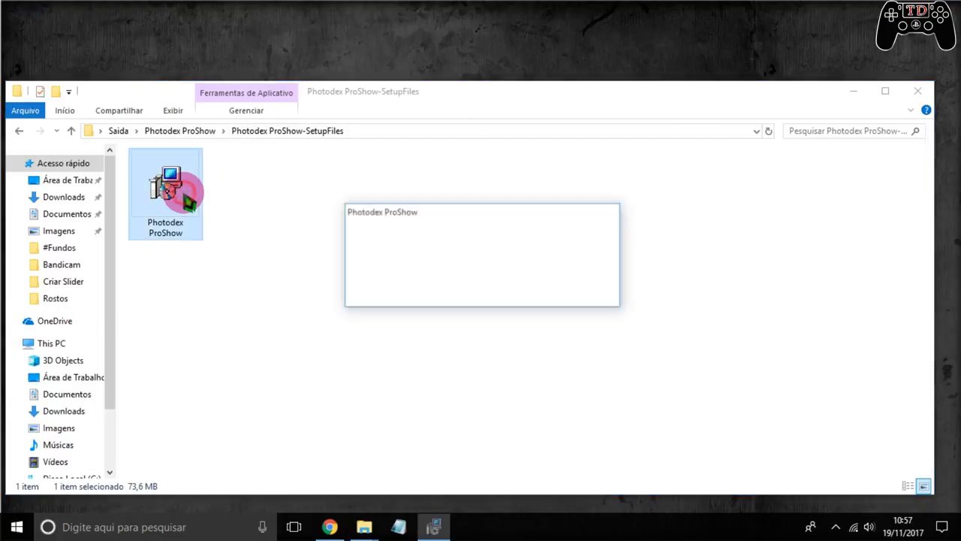
pyautogui.click(916, 91)
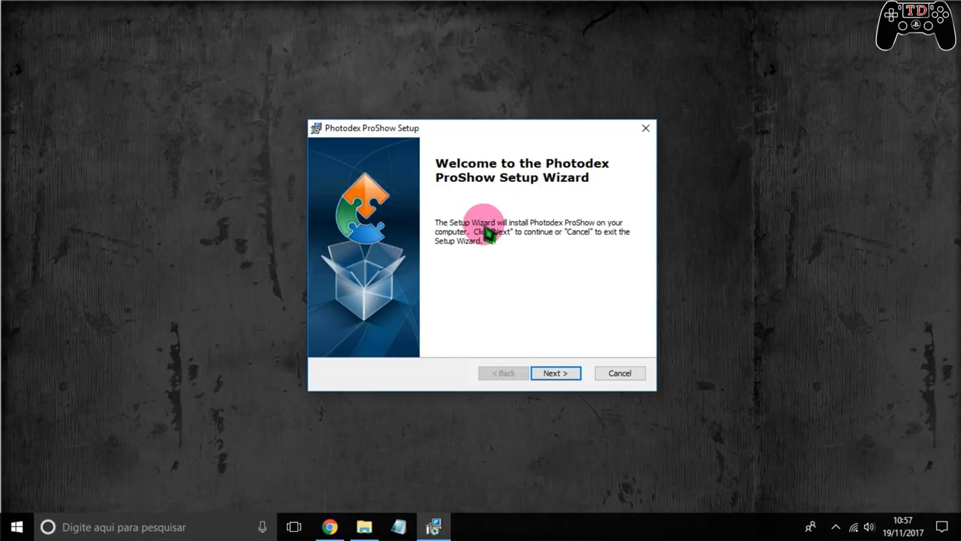
pyautogui.click(553, 380)
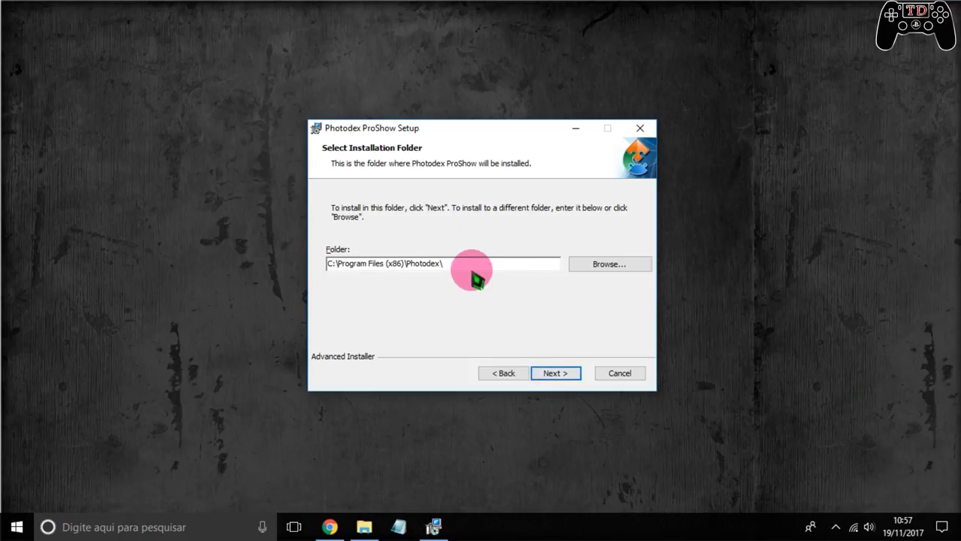
pyautogui.moveTo(473, 267); pyautogui.dragTo(331, 267)
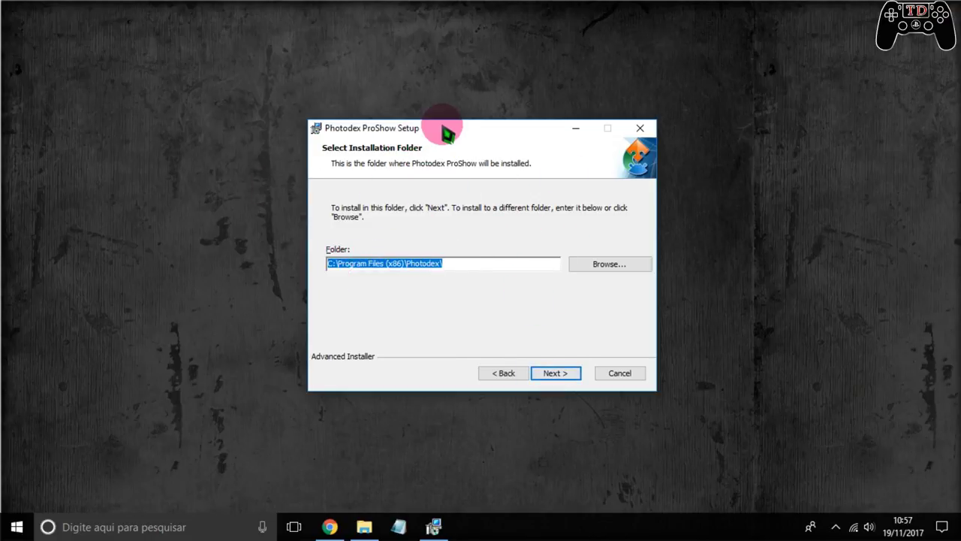
pyautogui.click(559, 377)
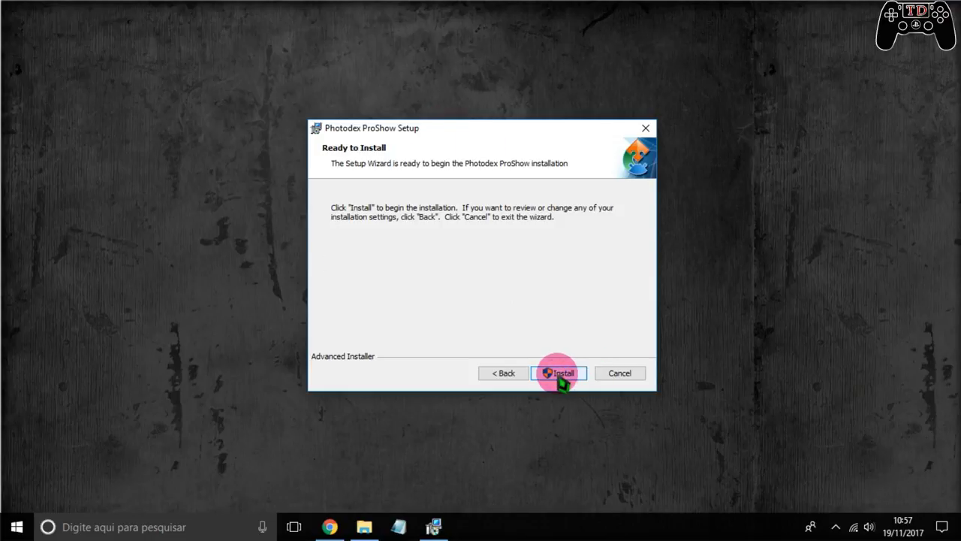
pyautogui.click(563, 379)
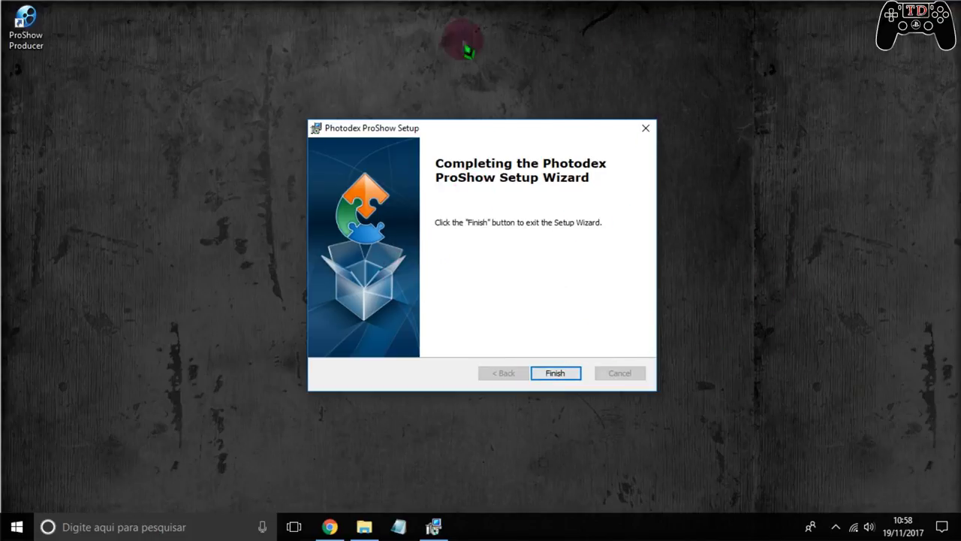
pyautogui.click(549, 379)
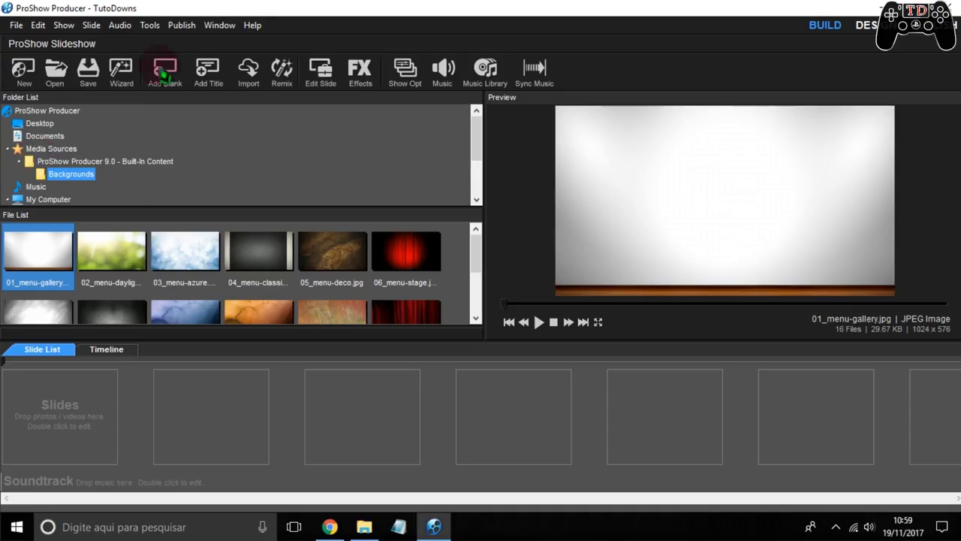